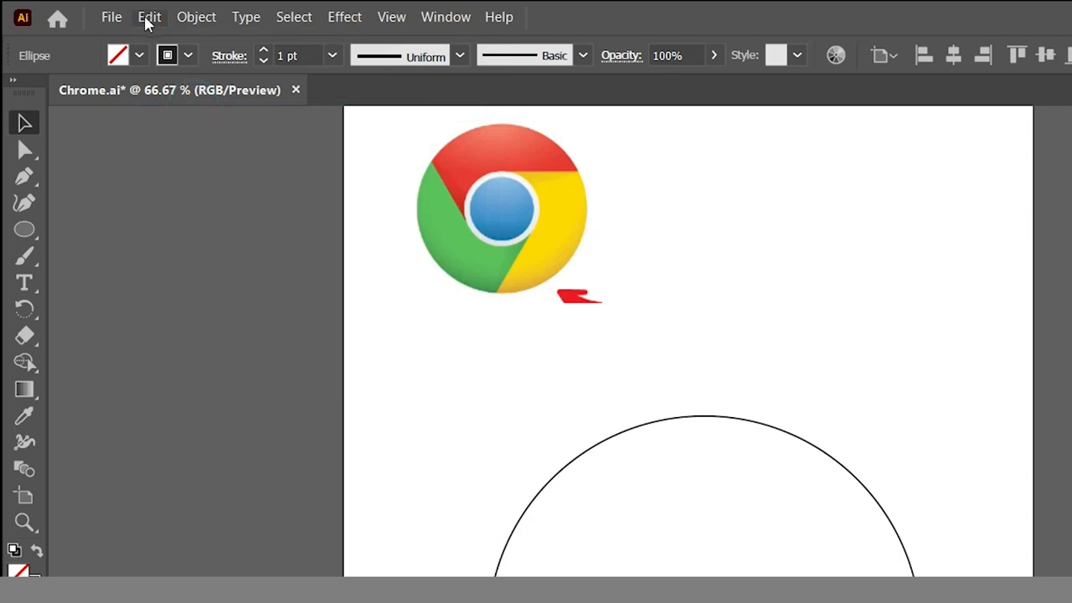
Step: Paste a copy of the small inner circle in place and enlarge it slightly about its centre to form a narrow ring
left_click(204, 153)
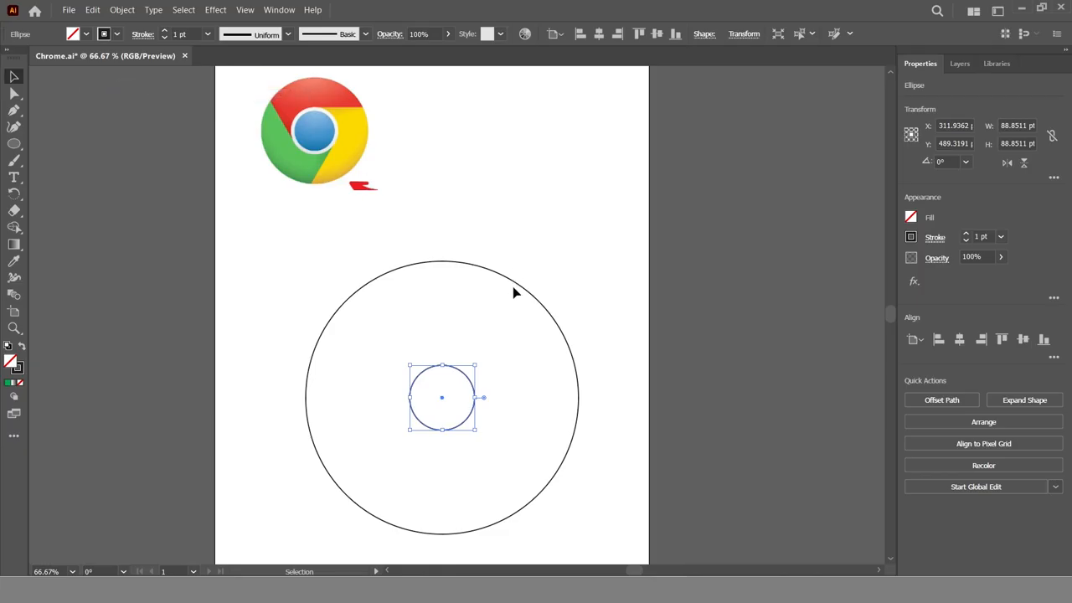
left_click_drag(478, 364, 485, 350)
left_click(599, 249)
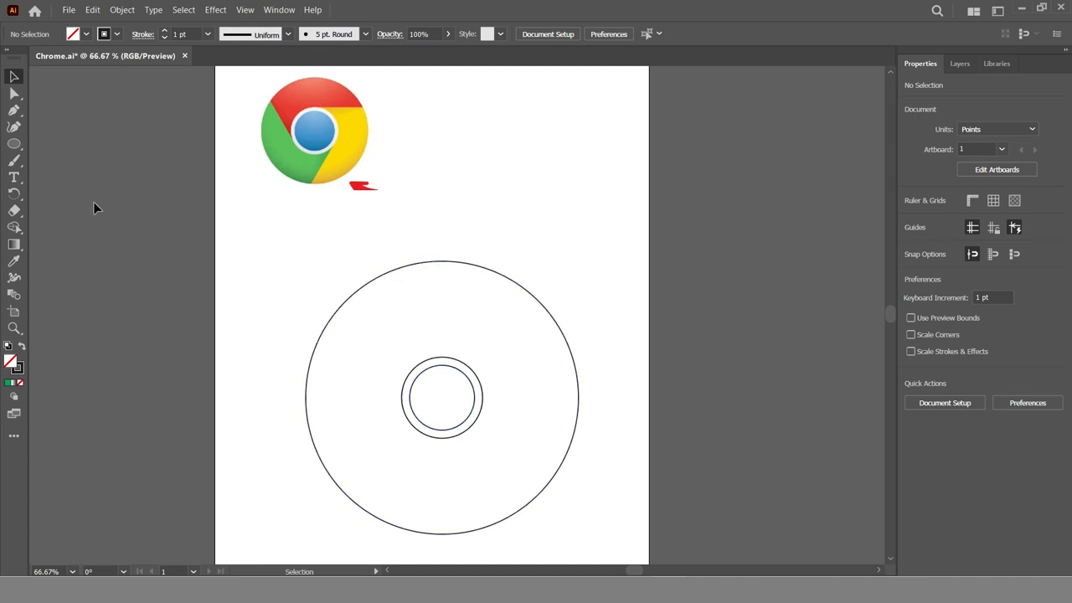
Step: Draw an arched path with the Pen tool from the ring's top anchor to a point beyond the large circle's right edge
left_click(13, 114)
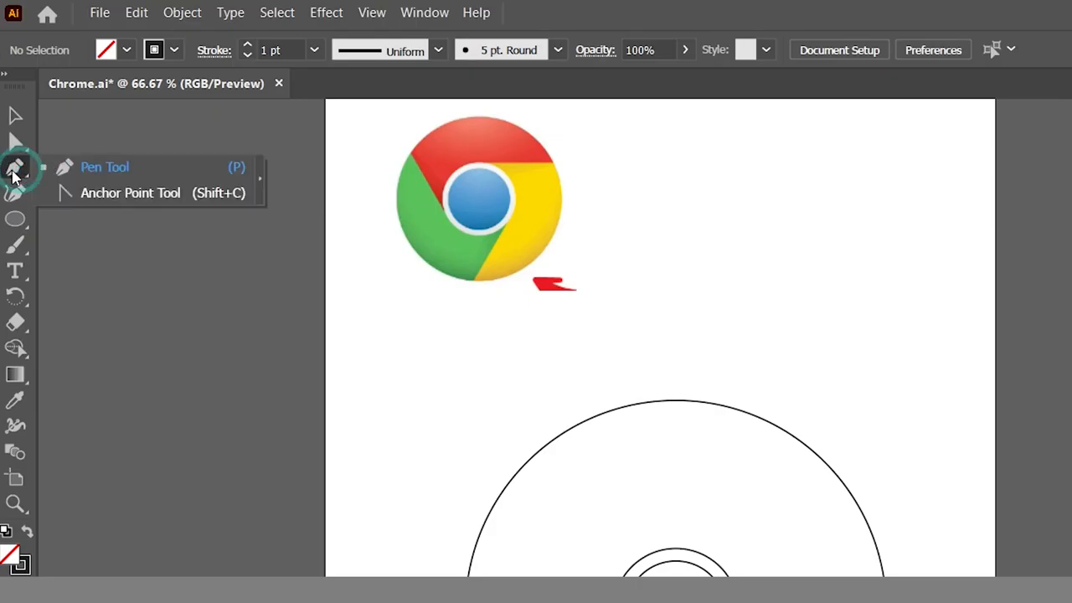
left_click(63, 114)
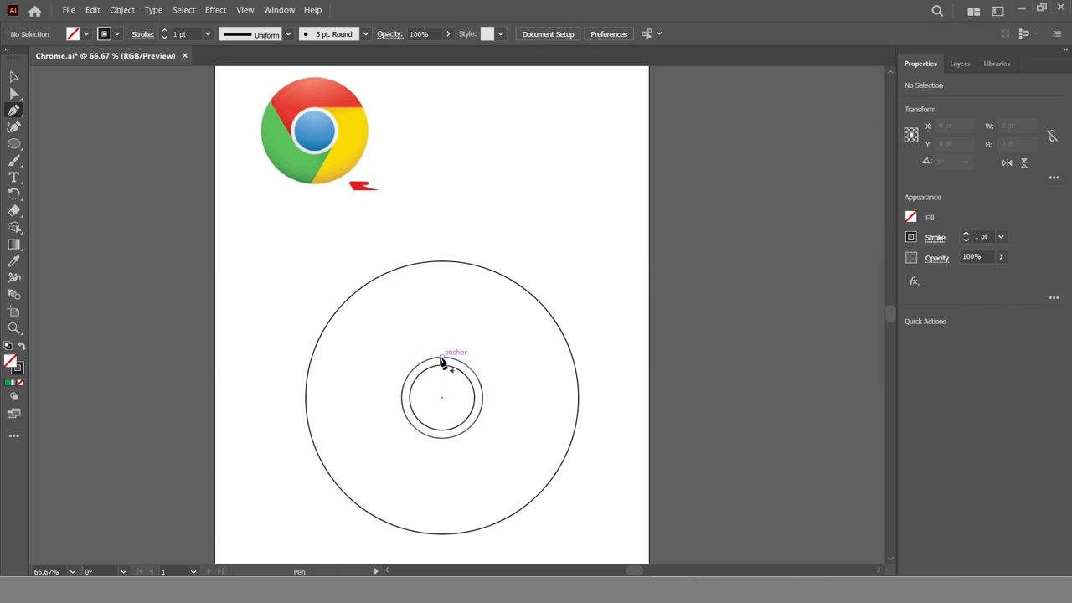
left_click(443, 360)
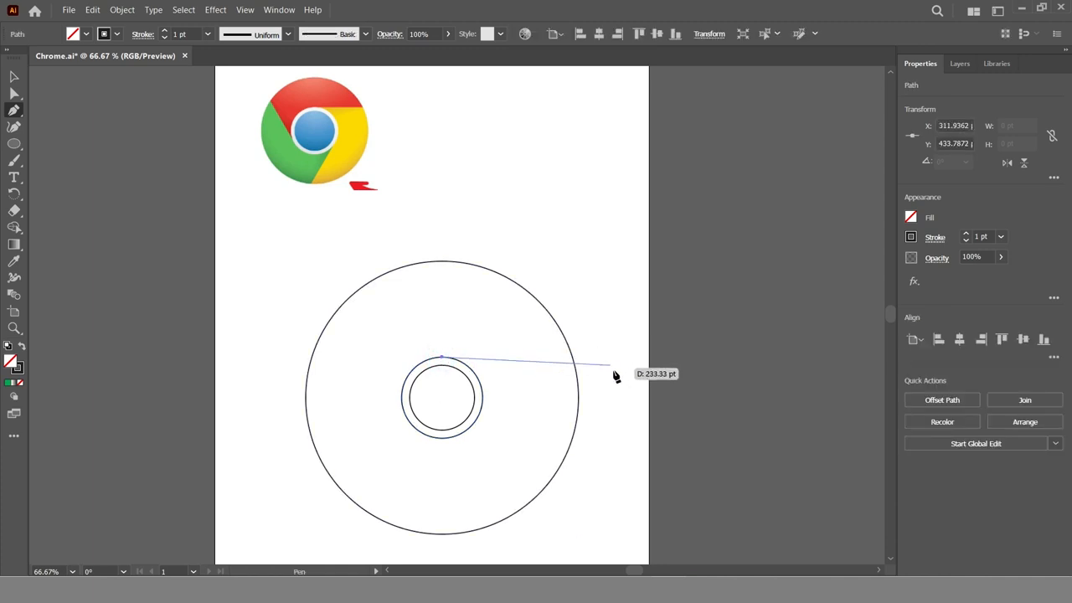
left_click(612, 343)
left_click_drag(616, 355, 725, 431)
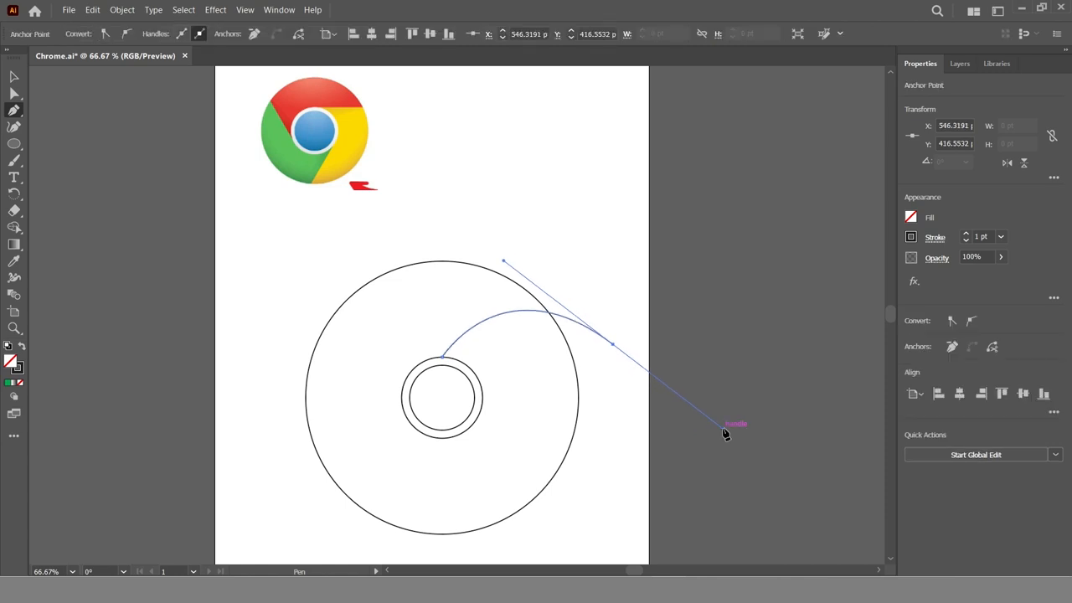
key("v")
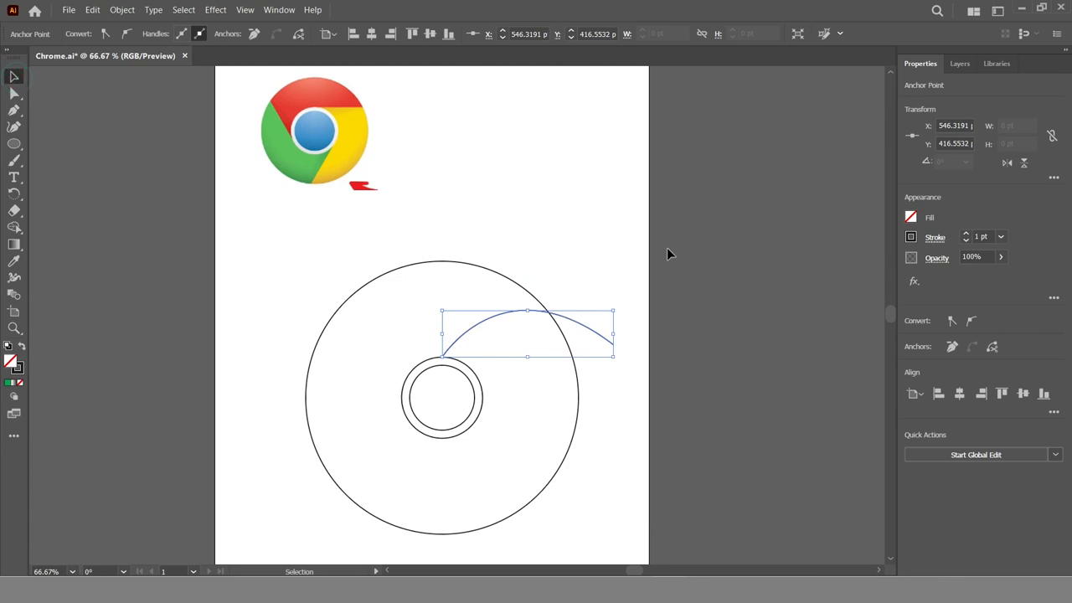
Step: Create two copies of the curve, rotated in 120° increments about the circles' common centre
left_click(19, 193)
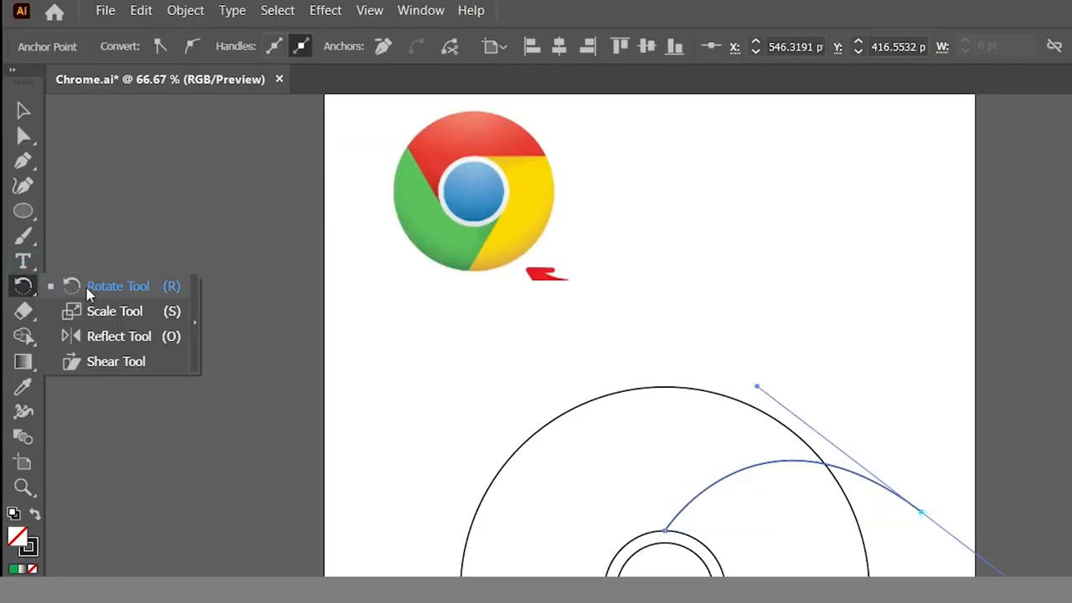
left_click(101, 286)
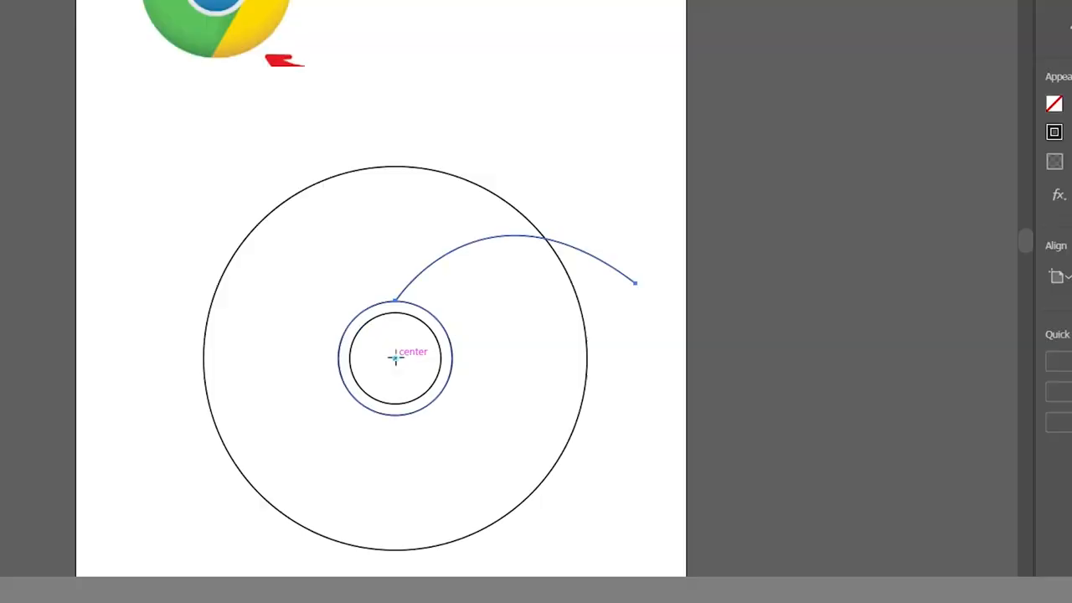
left_click(442, 397, "alt")
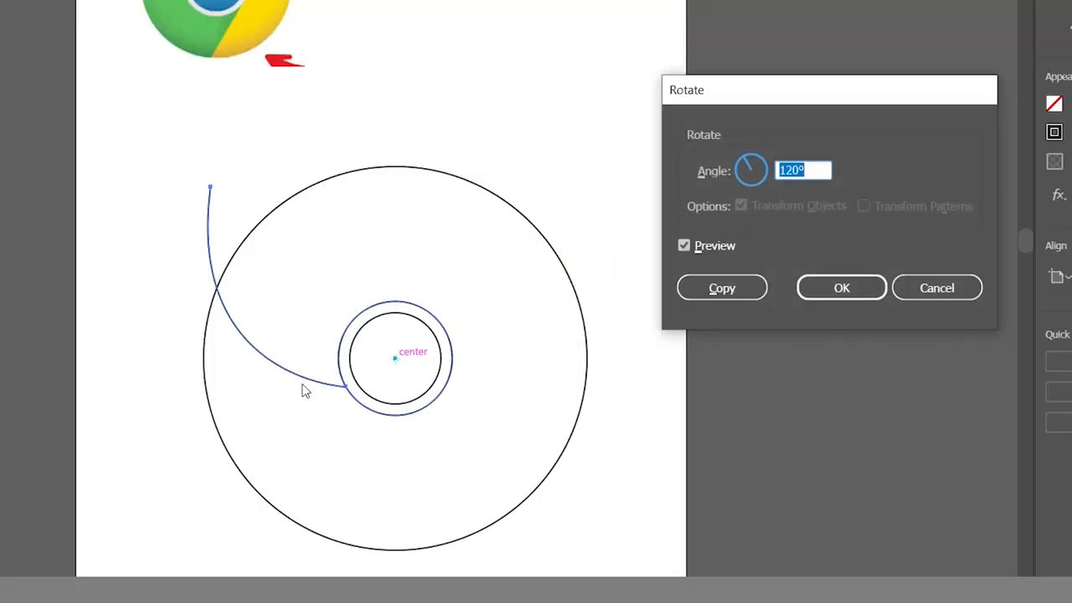
left_click(710, 290)
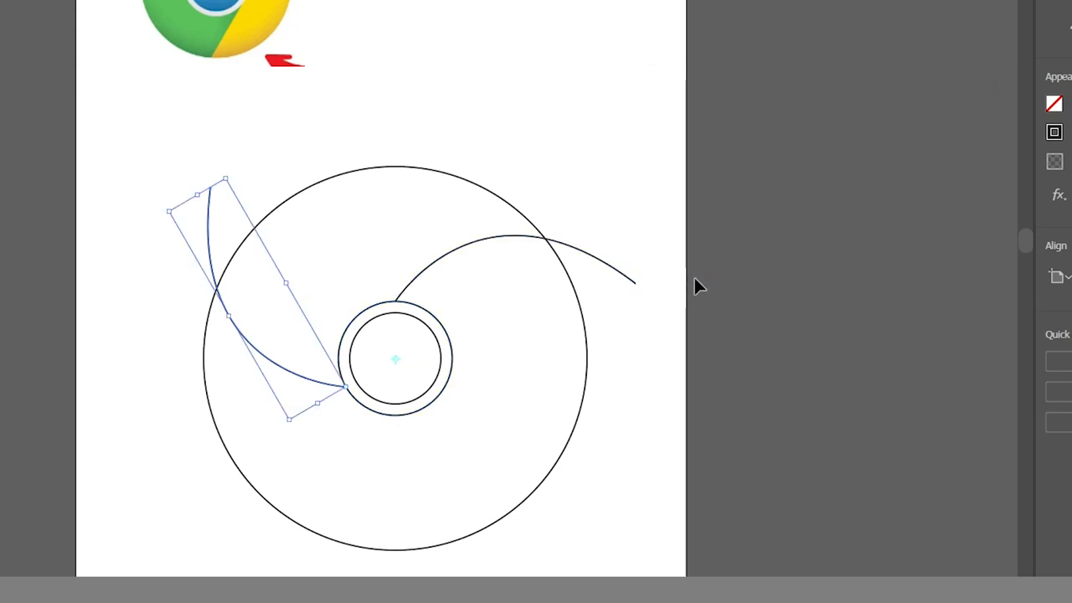
key("ctrl+d")
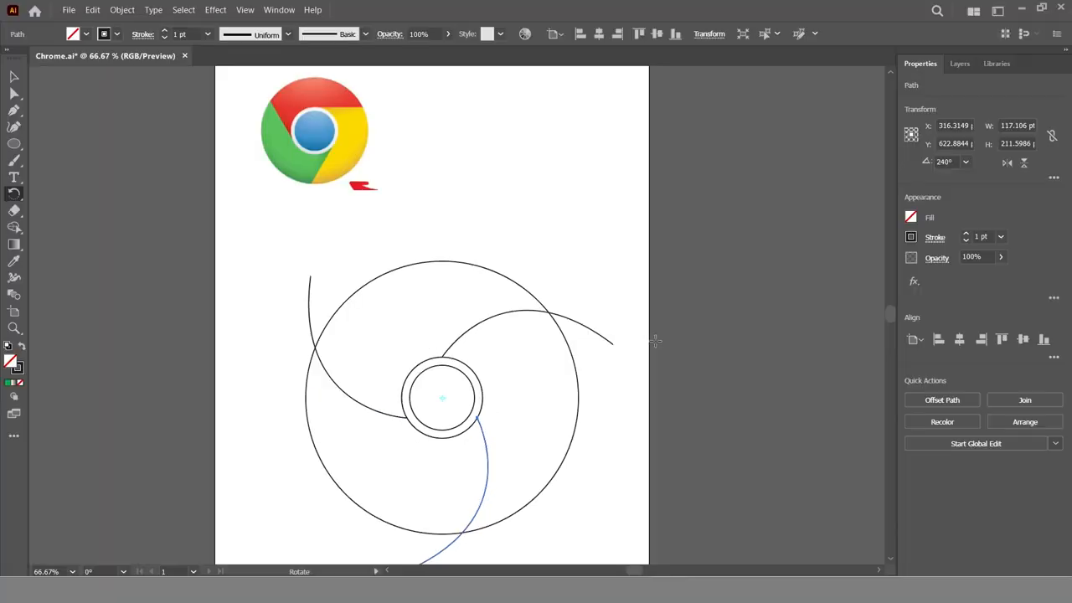
left_click(13, 76)
left_click(448, 231)
Step: Examine in outline view, at high magnification, whether the lower-right curve's end meets the ring's outer circle
left_click_drag(497, 333, 491, 279)
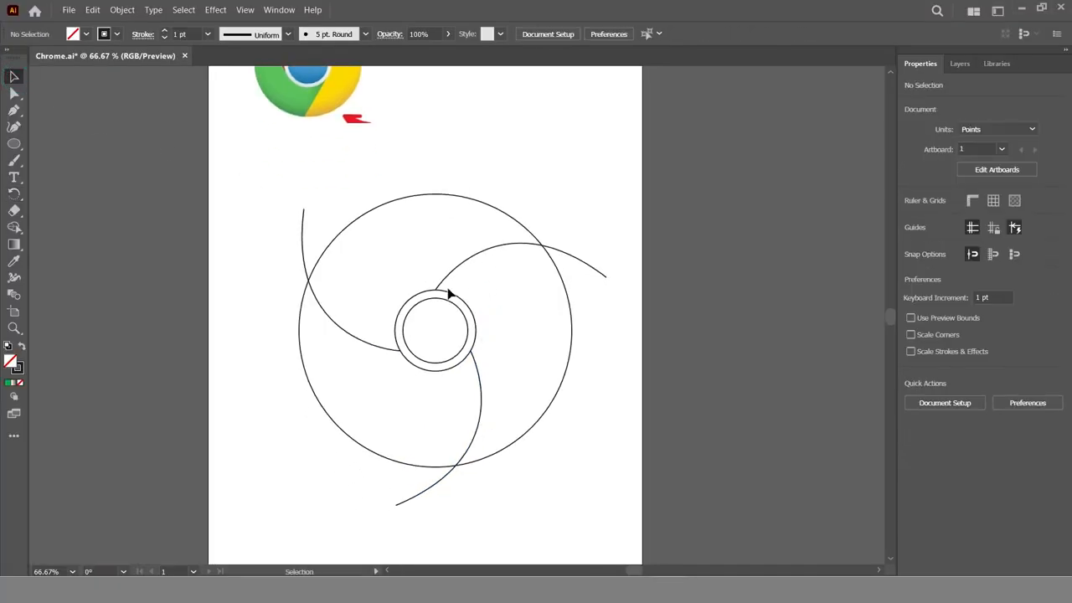
key("z")
left_click_drag(268, 183, 346, 199)
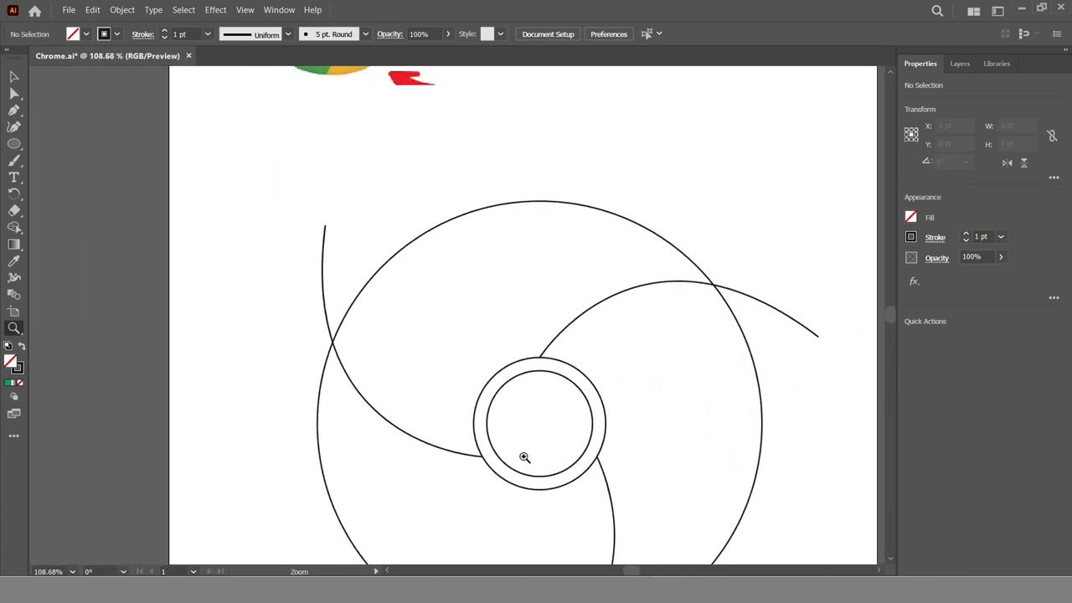
left_click_drag(550, 478, 641, 516)
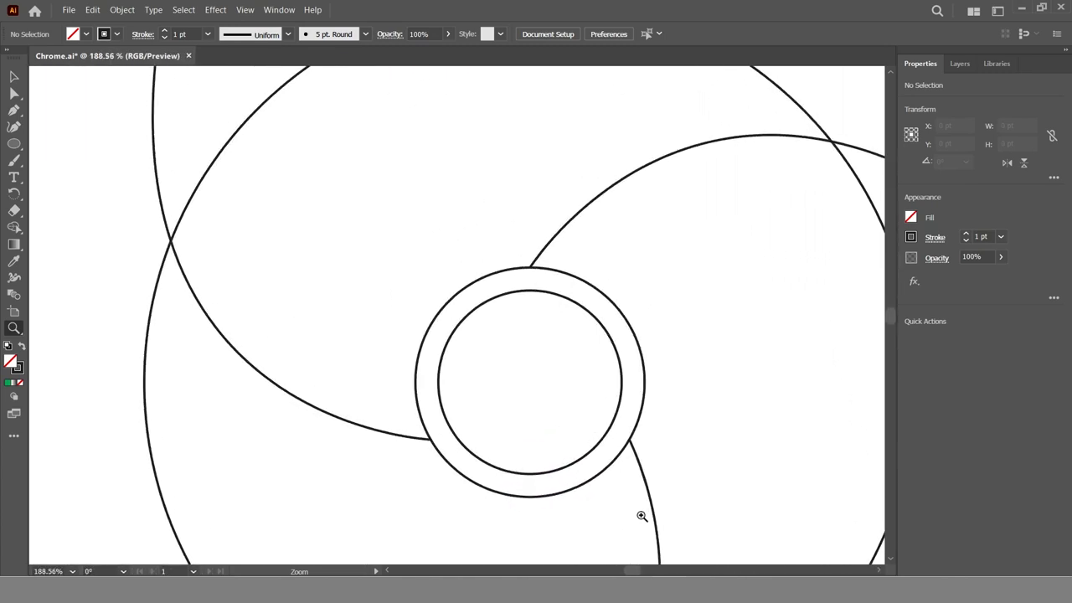
key("ctrl+y")
left_click_drag(559, 324, 639, 503)
left_click_drag(520, 372, 619, 487)
left_click_drag(321, 198, 506, 415)
left_click(332, 201, "alt")
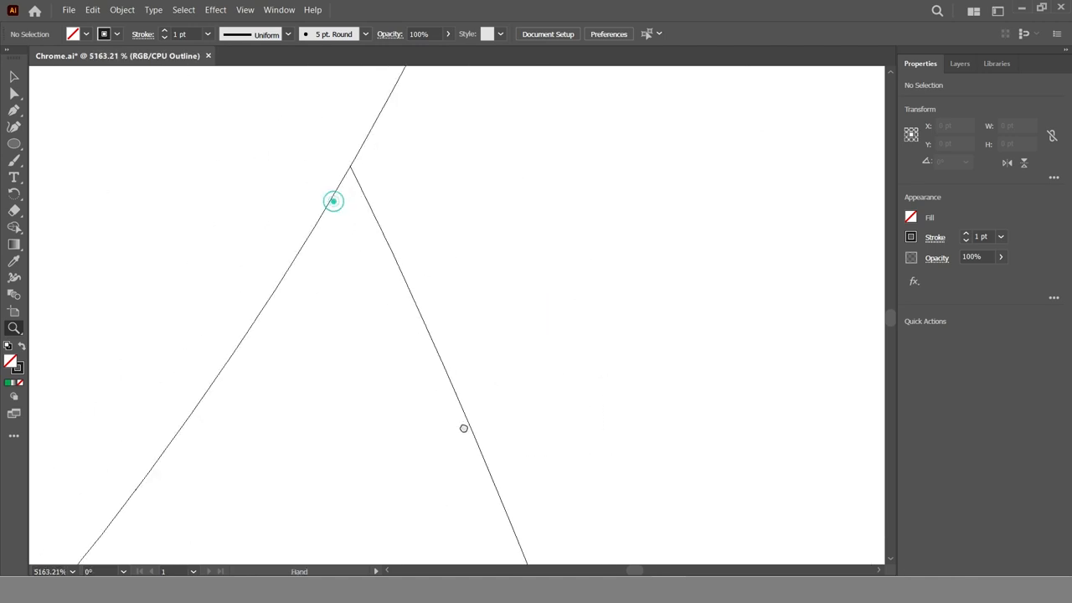
left_click_drag(326, 177, 576, 455)
left_click_drag(264, 164, 440, 452)
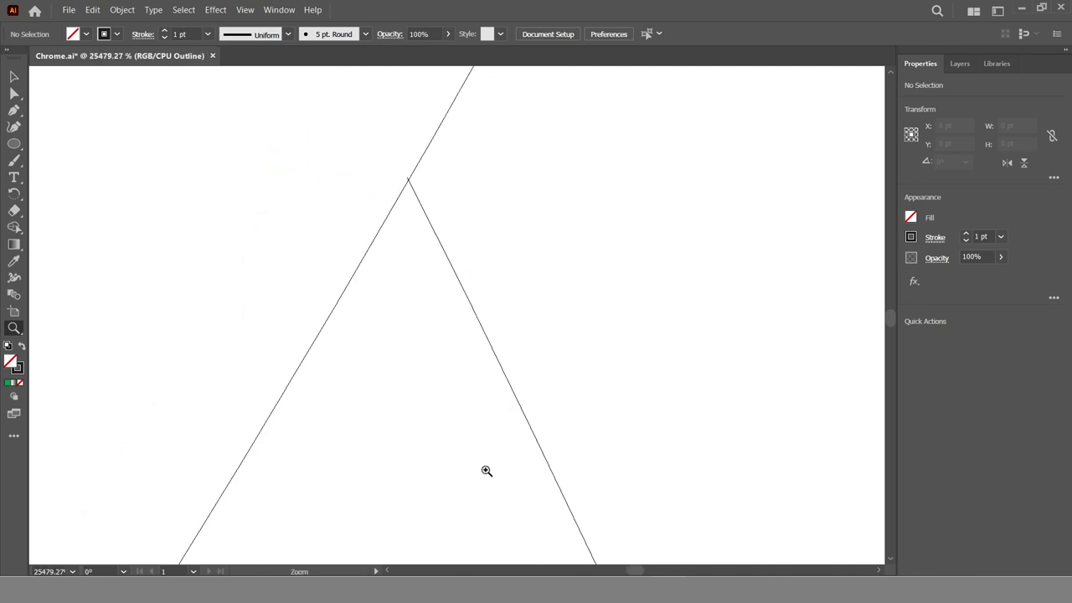
key("ctrl+minus")
key("ctrl+minus")
key("ctrl+minus")
key("ctrl+minus")
key("ctrl+minus")
key("ctrl+minus")
key("ctrl+minus")
key("ctrl+minus")
key("ctrl+minus")
key("ctrl+minus")
key("ctrl+minus")
key("ctrl+minus")
key("ctrl+minus")
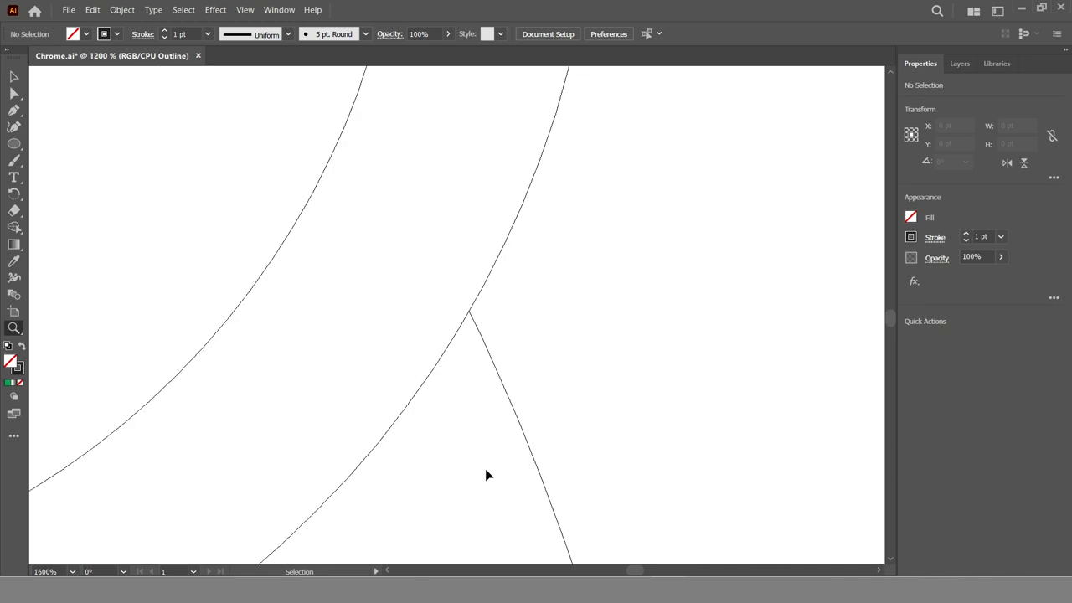
key("ctrl+minus")
key("ctrl+minus")
key("ctrl+minus")
key("ctrl+minus")
key("ctrl+minus")
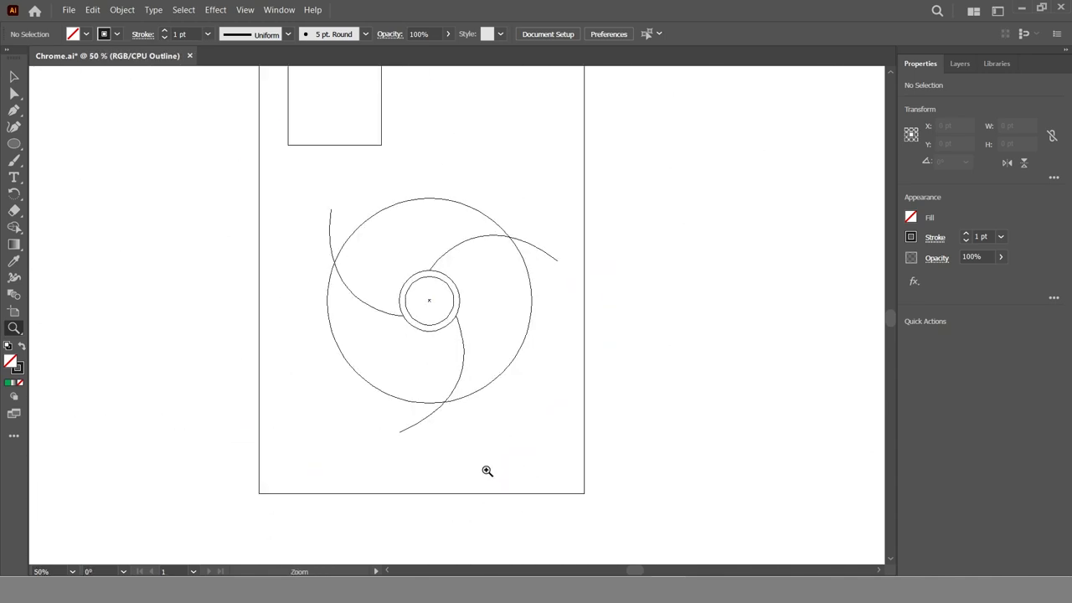
key("ctrl+y")
scroll(486, 470, "up", 1)
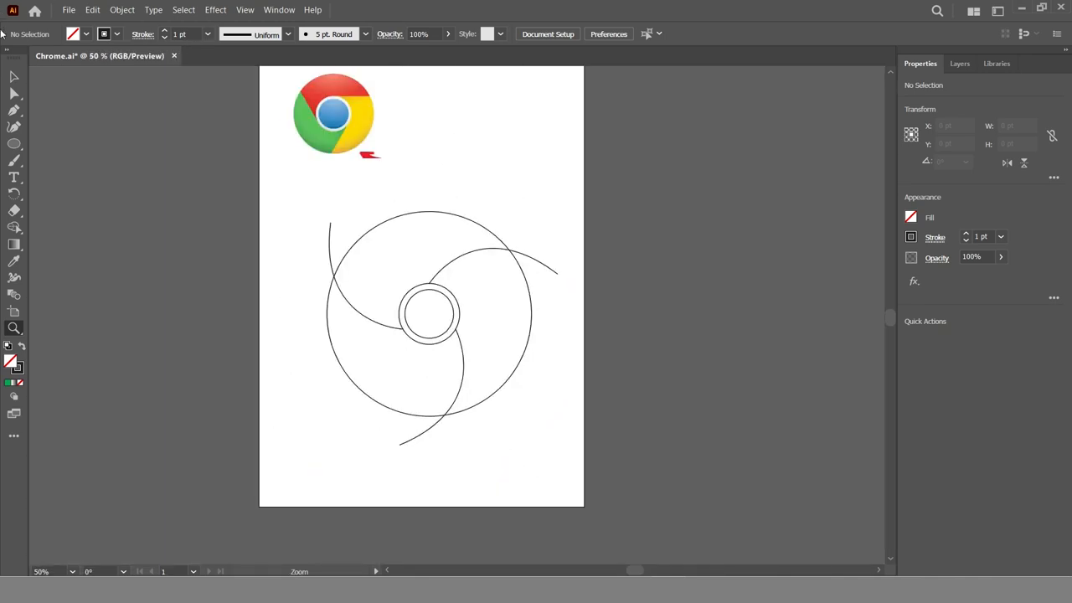
Step: Select all circles and curves and build the upper segment as a black-filled shape without stroke using the Shape Builder
left_click(14, 76)
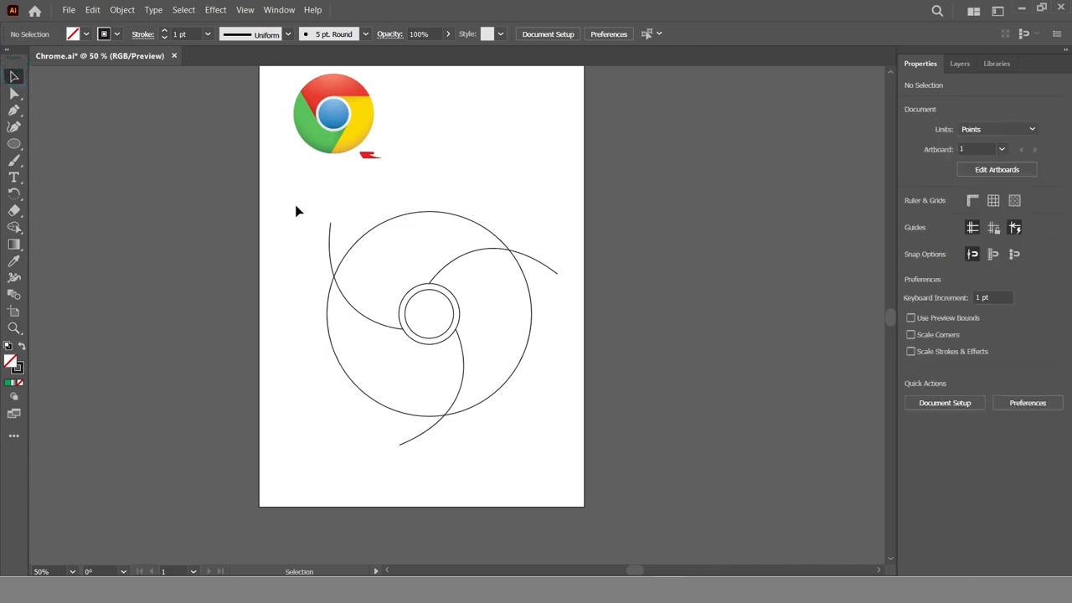
mouse_move(296, 213)
left_mouse_down()
mouse_move(508, 399)
mouse_move(586, 492)
left_mouse_up()
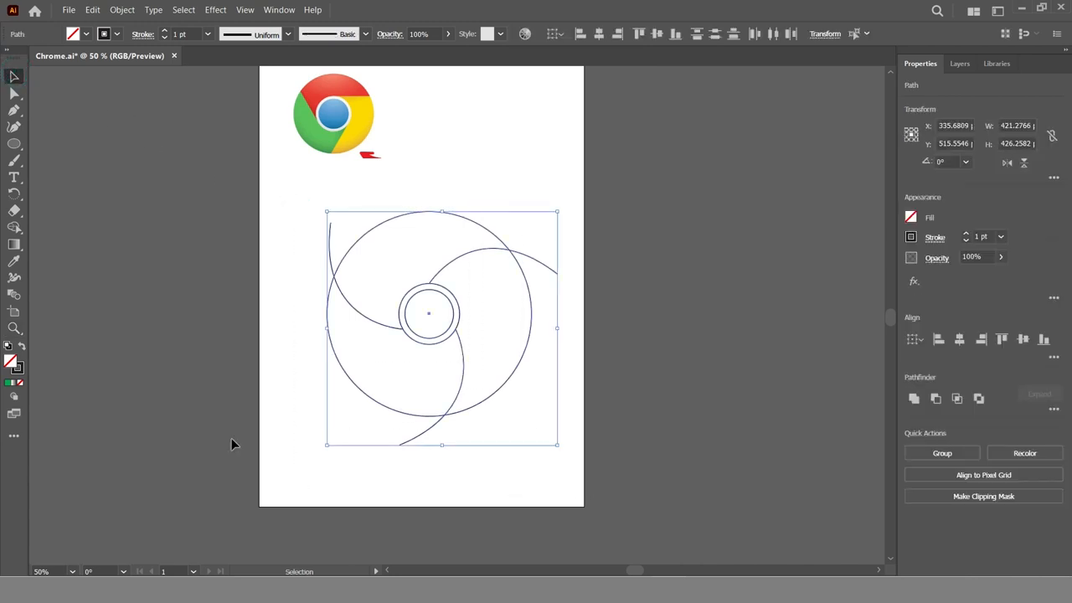
left_click_drag(17, 232, 58, 227)
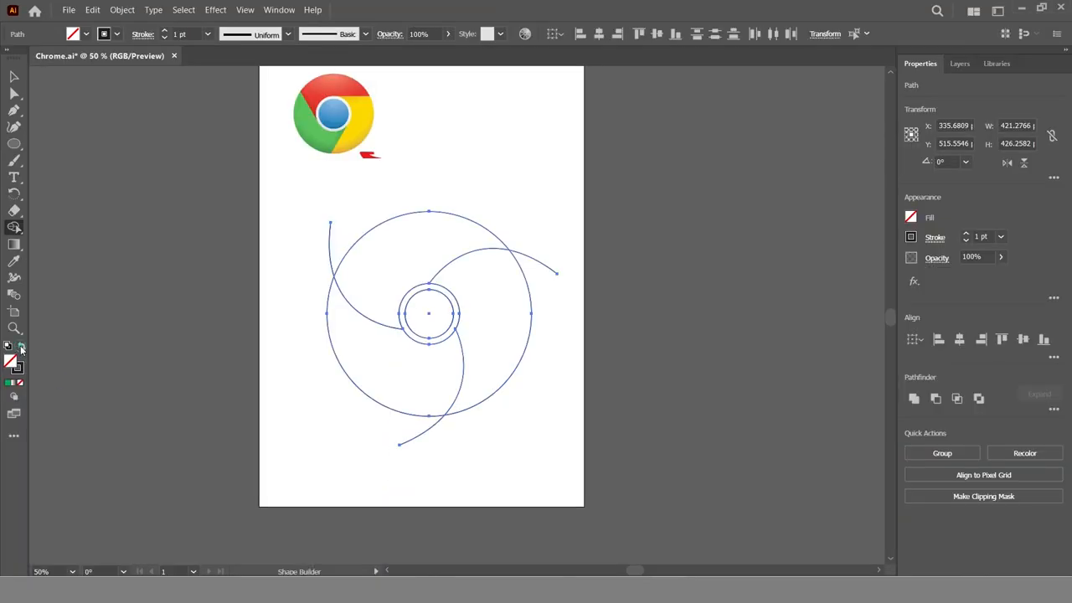
left_click(21, 348)
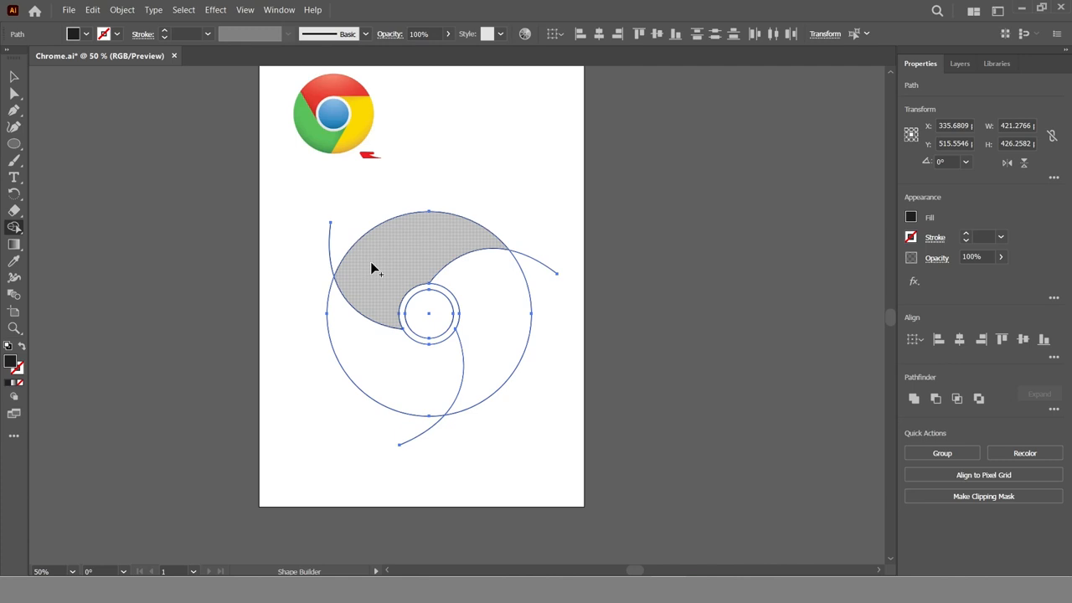
left_click(420, 242)
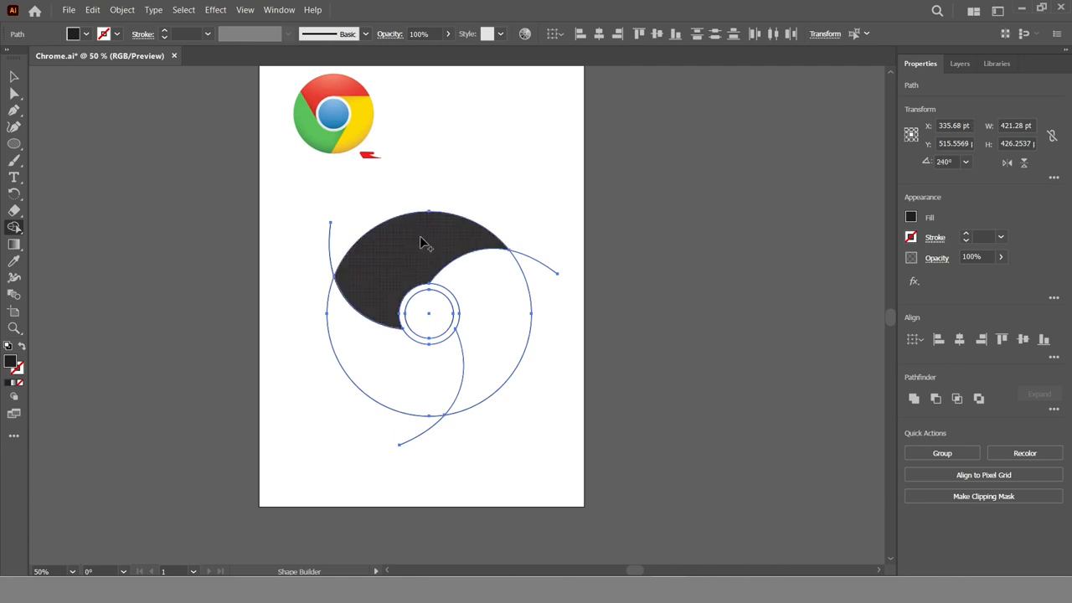
Step: Build the lower-left segment as a green-filled shape with the Shape Builder
left_click(85, 34)
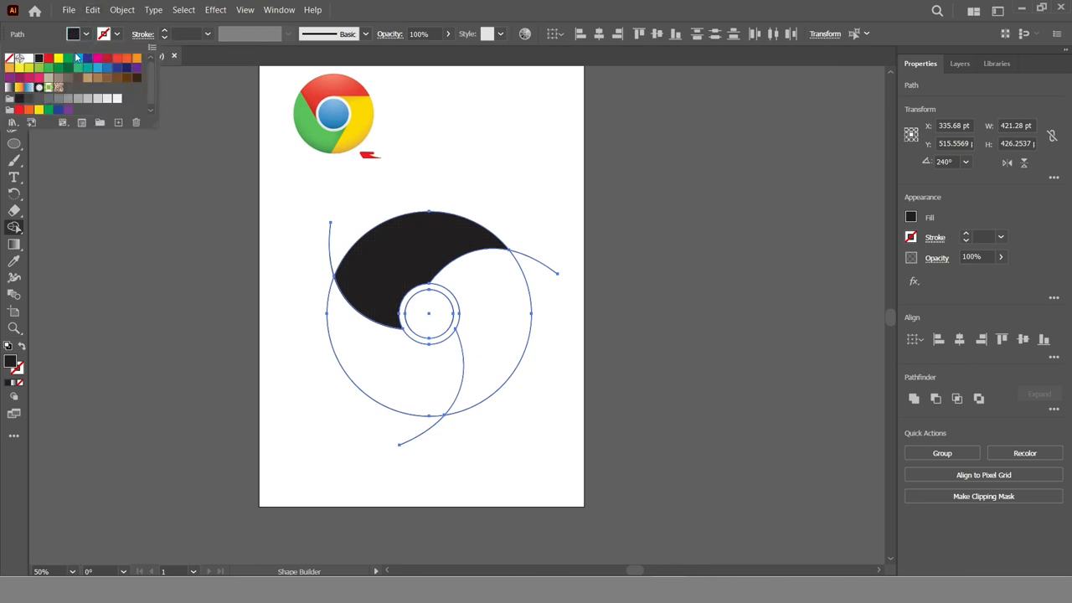
left_click(65, 73)
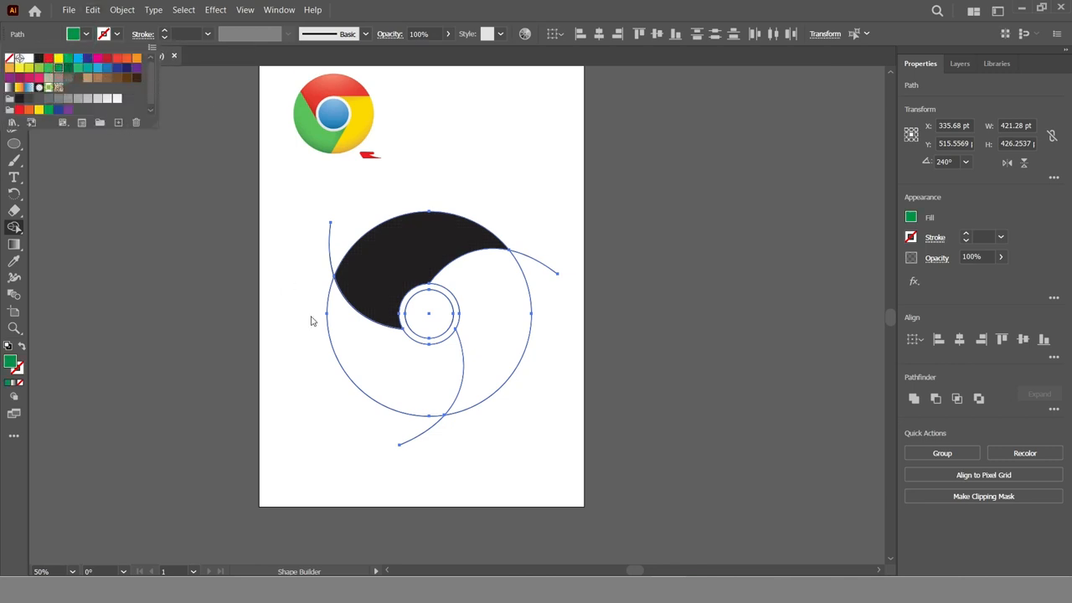
left_click(397, 376)
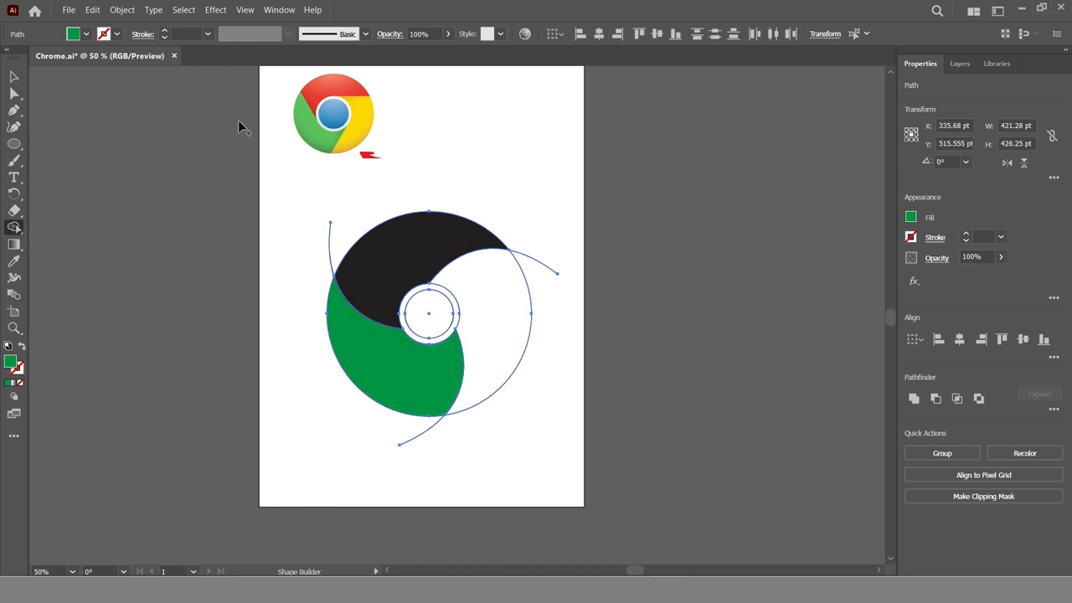
Step: Build the right segment as a yellow-filled shape with the Shape Builder and clear the selection
left_click(87, 35)
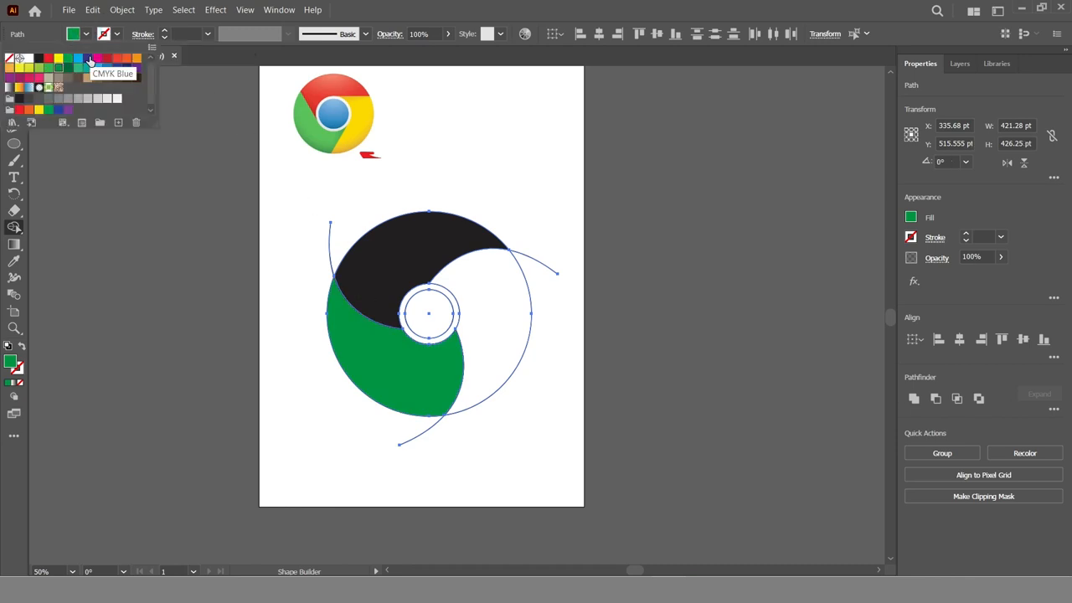
left_click(58, 57)
left_click(494, 291)
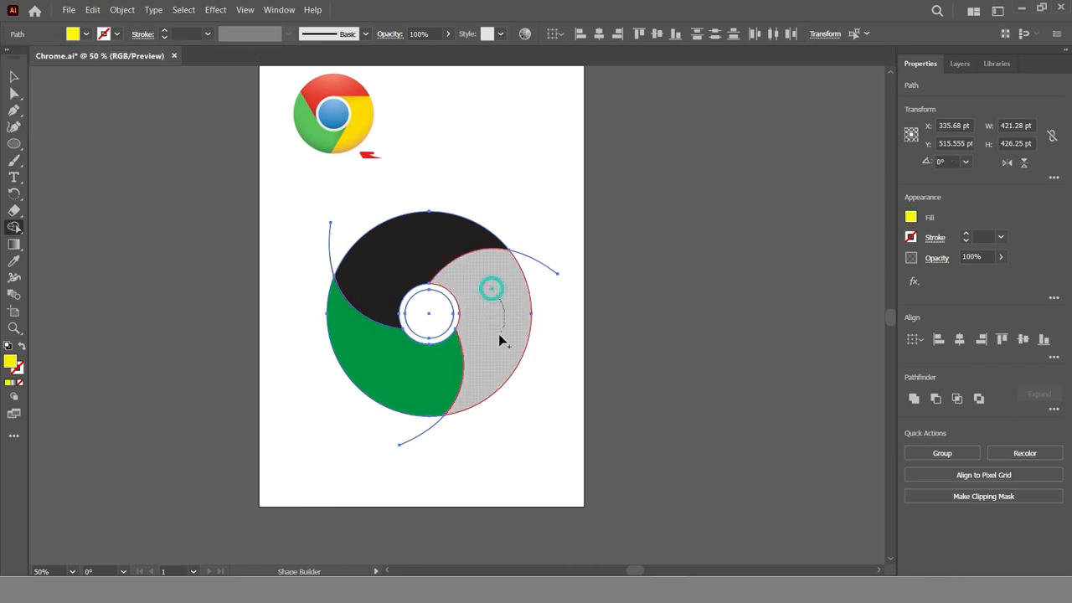
left_click(13, 76)
left_click(241, 203)
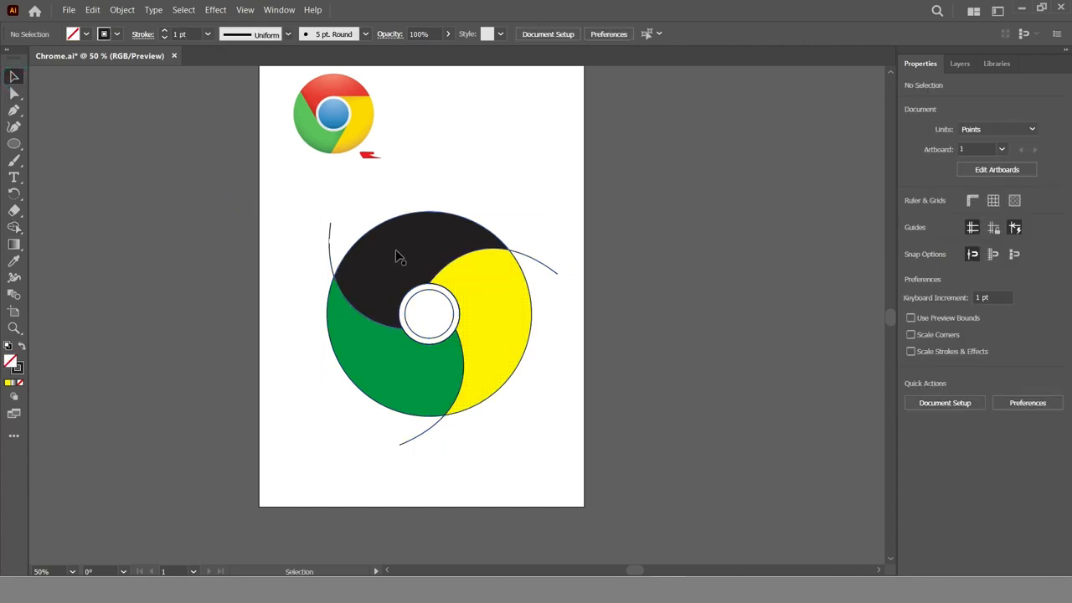
Step: Delete the three leftover curve ends that extend outside the large circle
left_click(330, 237)
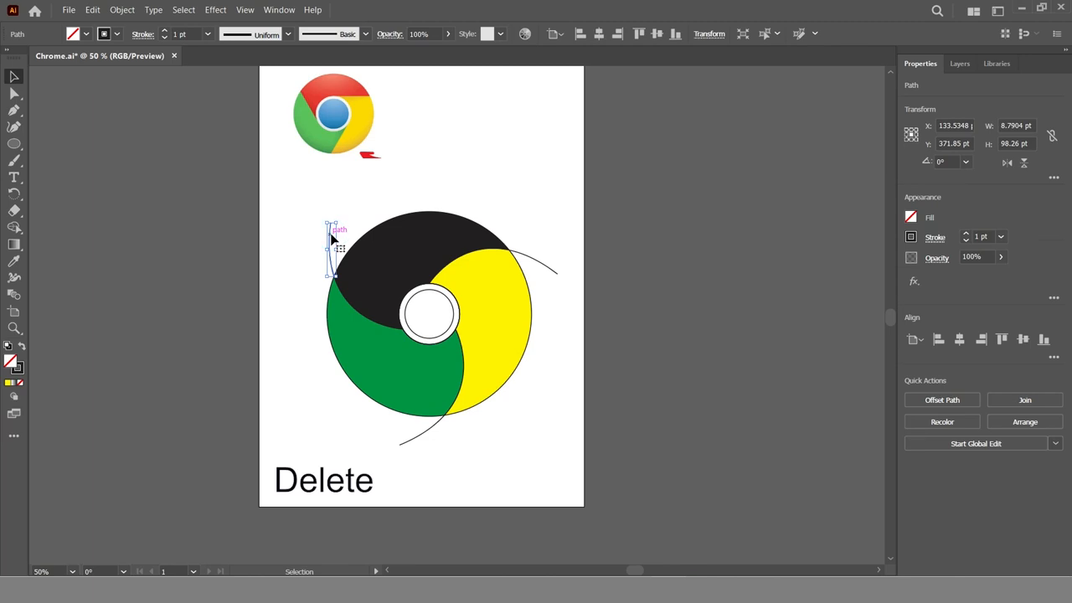
key("Delete")
left_click_drag(524, 245, 550, 264)
key("Delete")
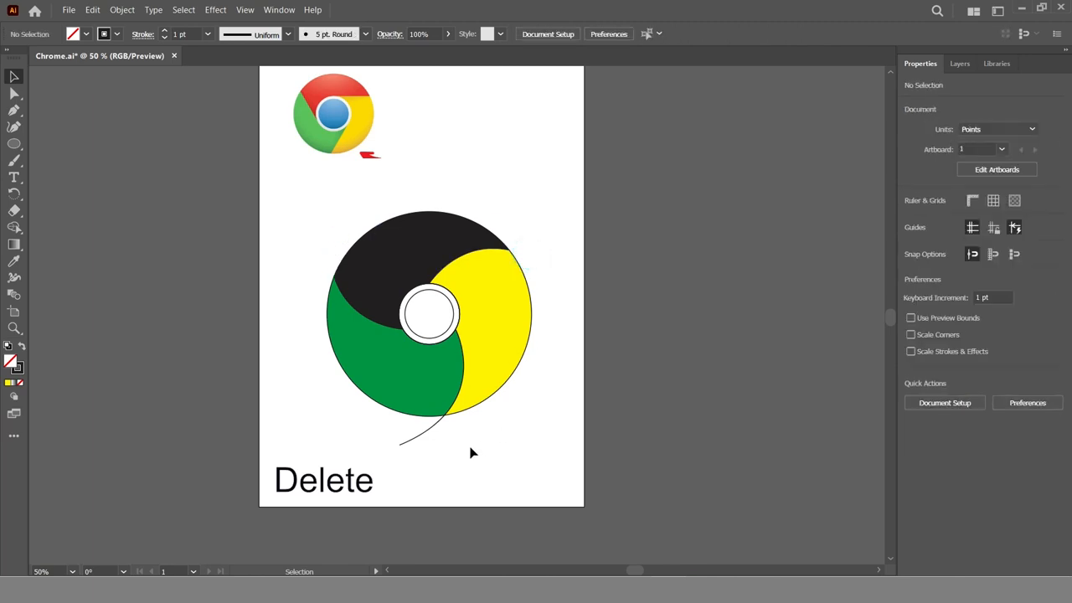
left_click(408, 443)
key("Delete")
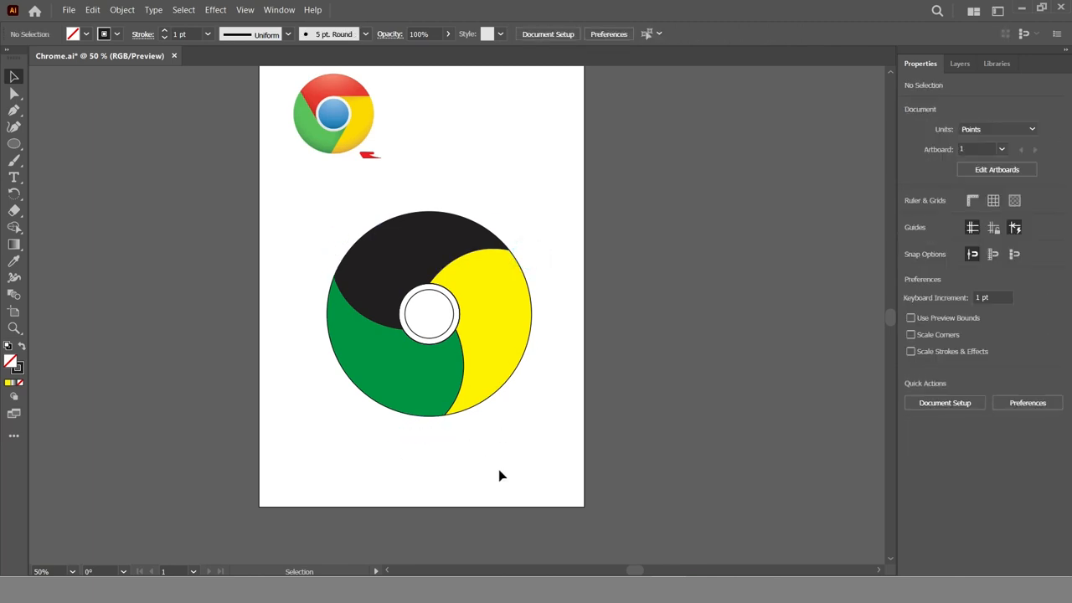
Step: Fill the innermost circle with the blue sampled from the centre of the reference logo
left_click(433, 297)
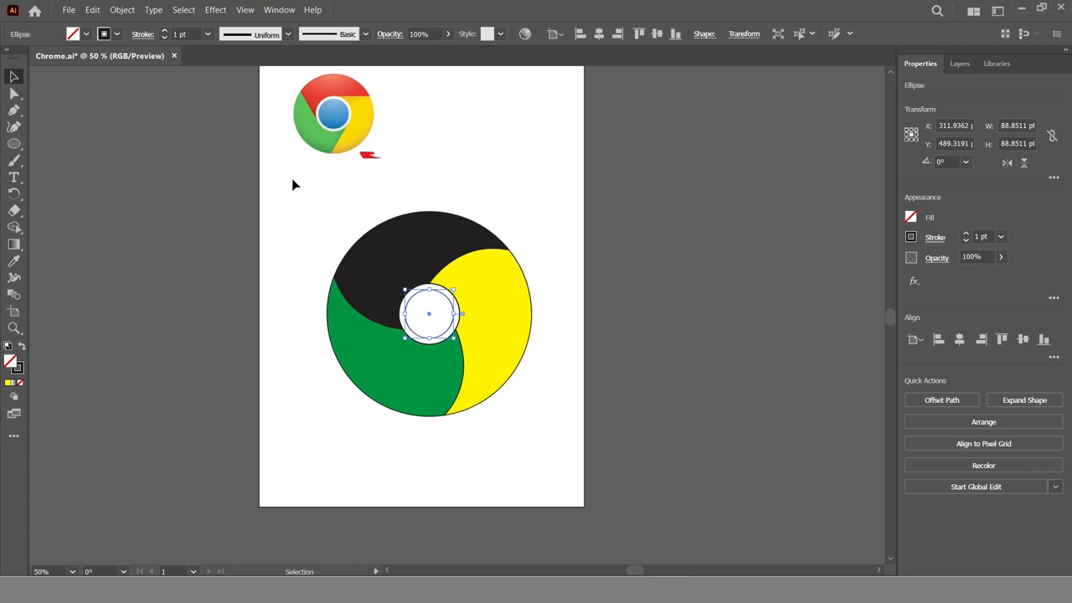
key("i")
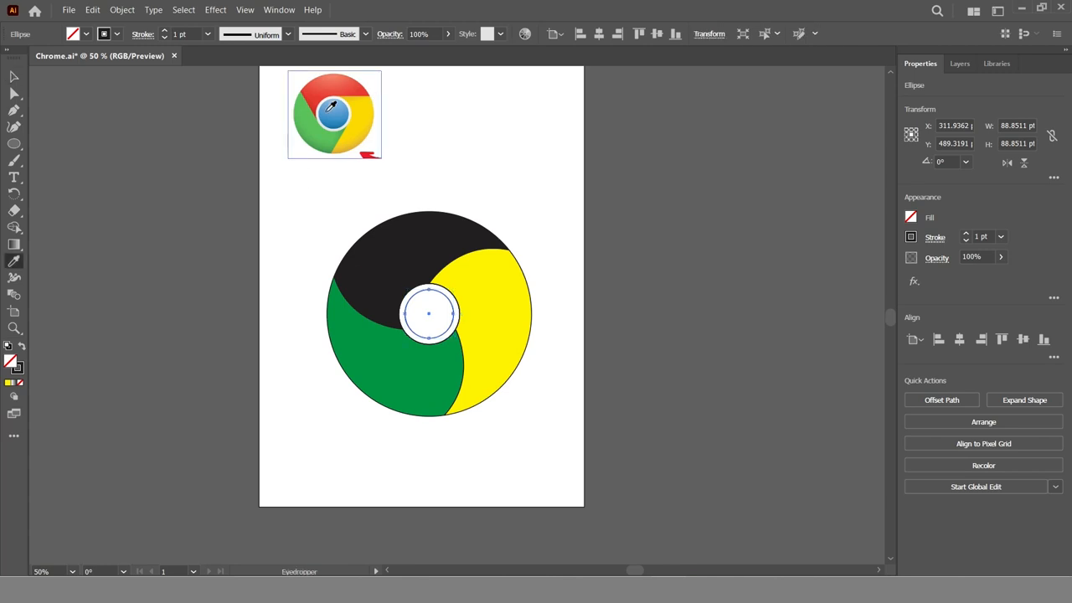
left_click(332, 106)
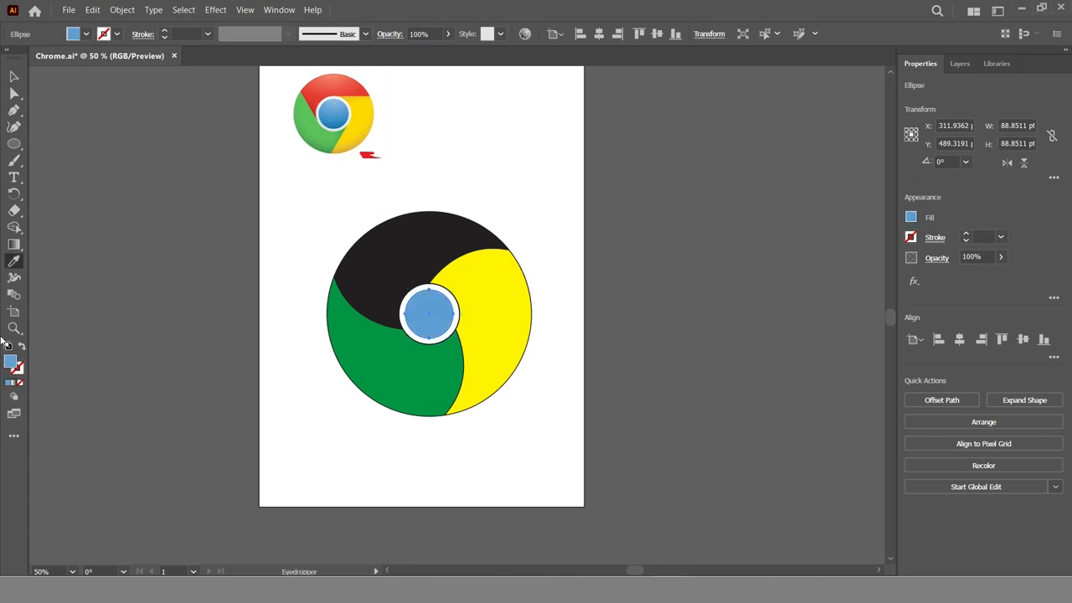
Step: Apply a radial gradient to the innermost circle and set its outer colour stop to the reference logo's blue
left_click(14, 244)
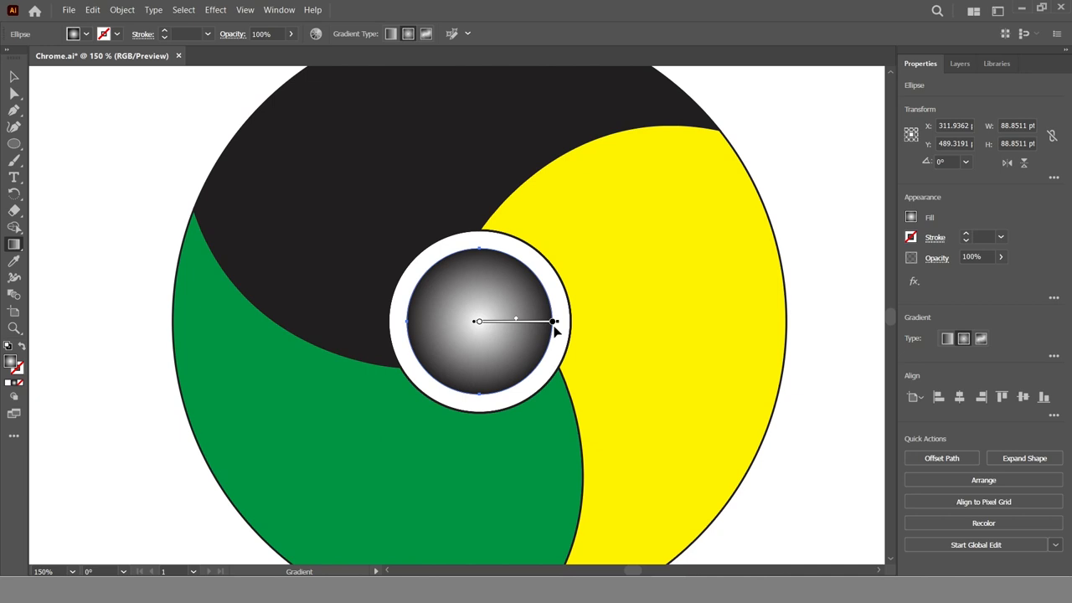
left_click(553, 322)
key("ctrl+minus")
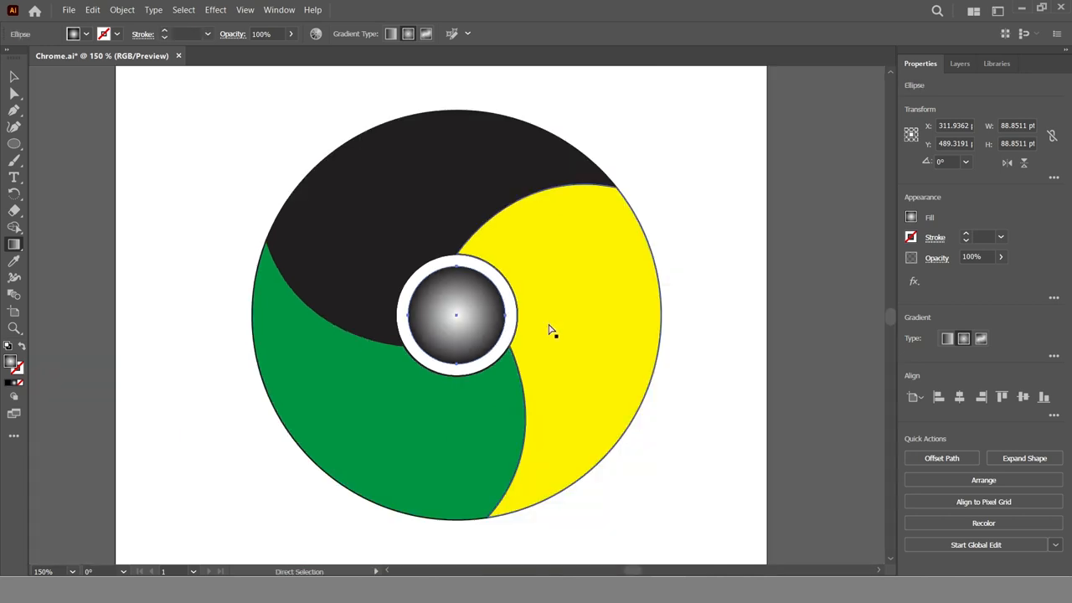
key("ctrl+minus")
left_click_drag(549, 280, 553, 327)
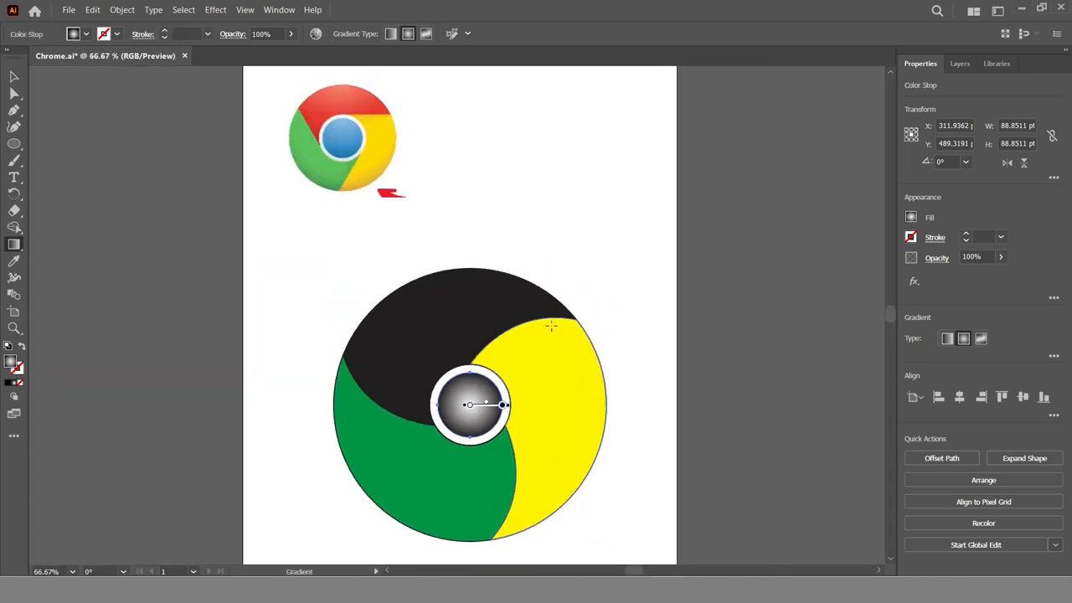
double_click(502, 406)
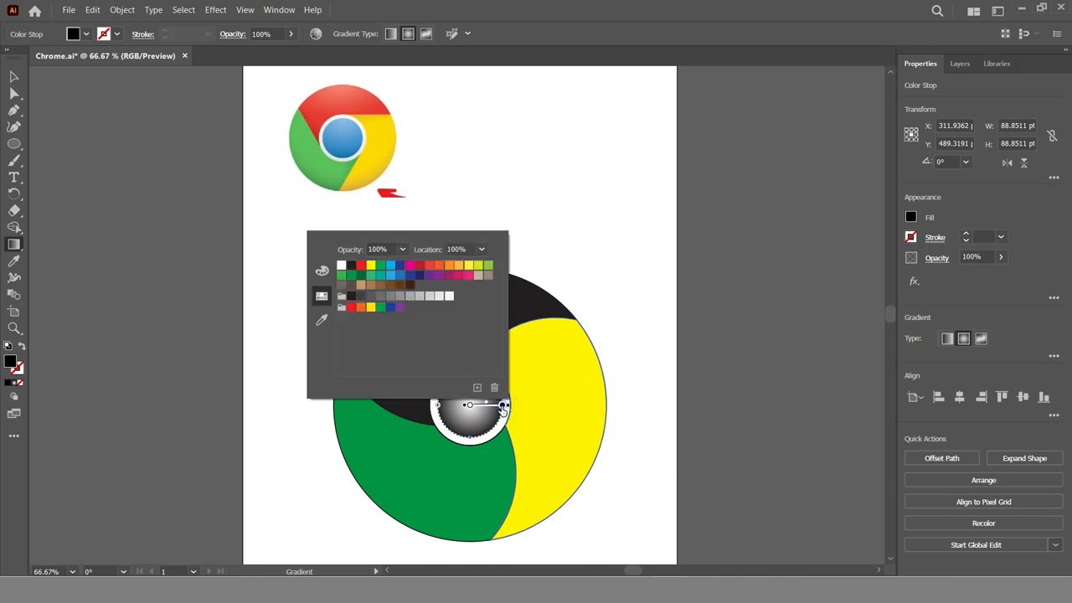
left_click(322, 320)
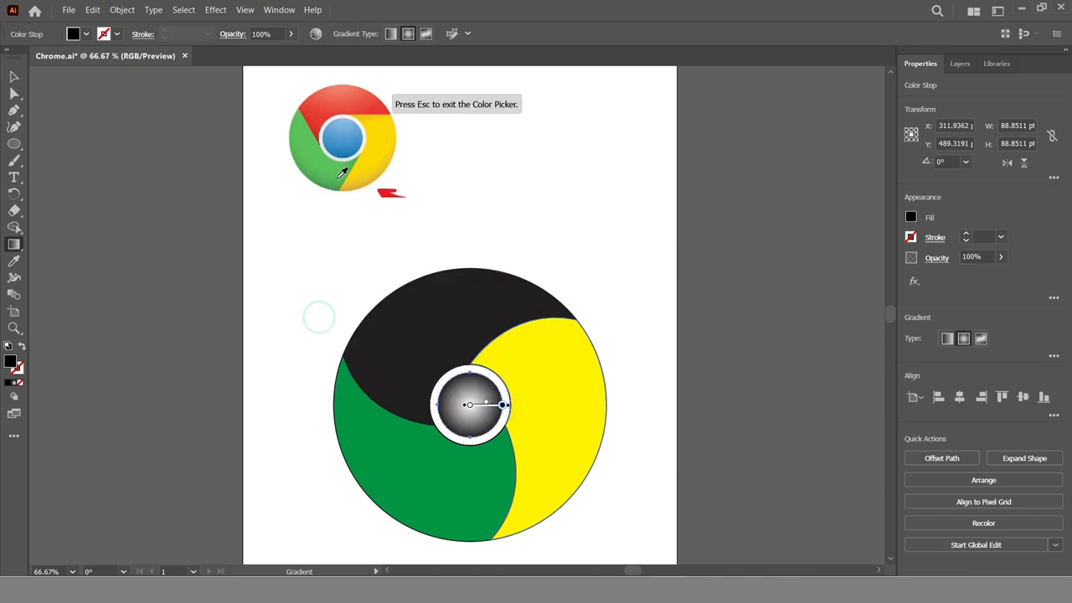
left_click(348, 135)
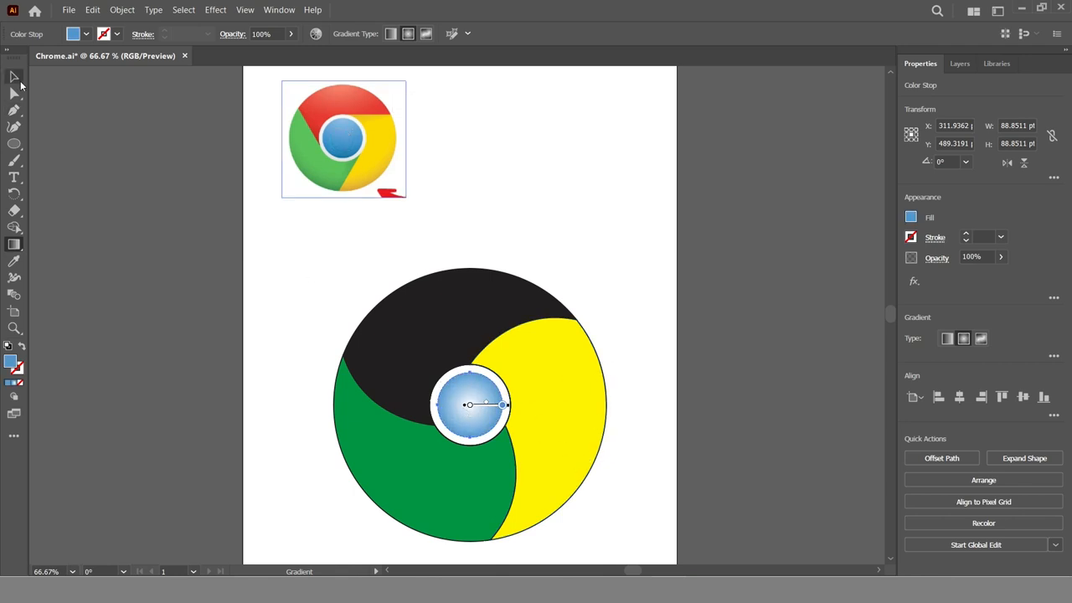
Step: Redraw the innermost circle's radial gradient diagonally from its upper-right edge towards its lower-left edge
left_click(13, 244)
left_click(470, 406)
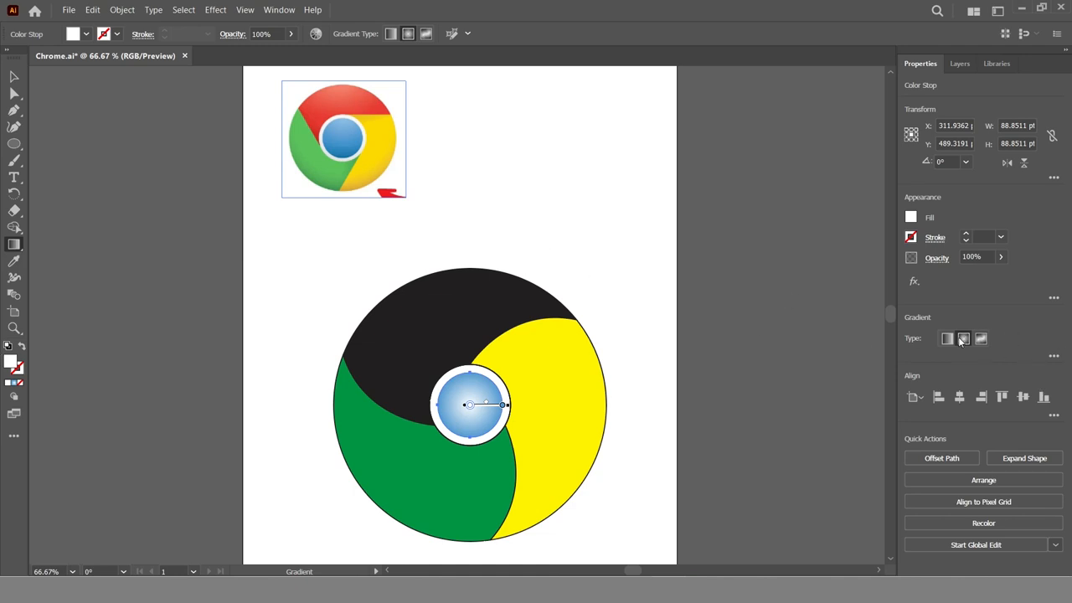
left_click(13, 76)
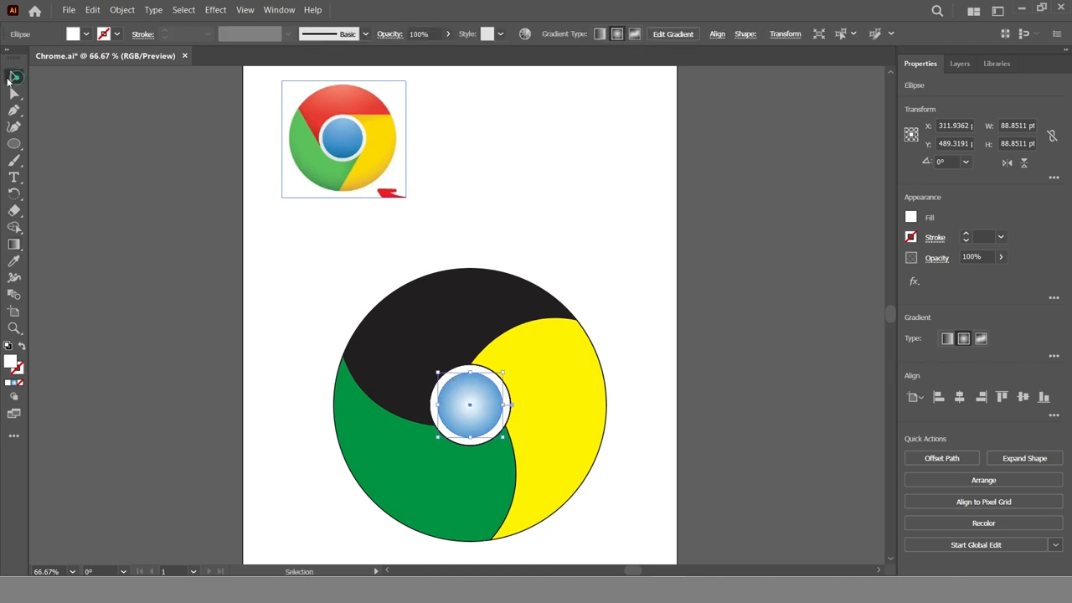
left_click(13, 247)
mouse_move(453, 378)
left_mouse_down()
mouse_move(483, 410)
mouse_move(477, 427)
left_mouse_up()
left_click_drag(493, 387, 452, 420)
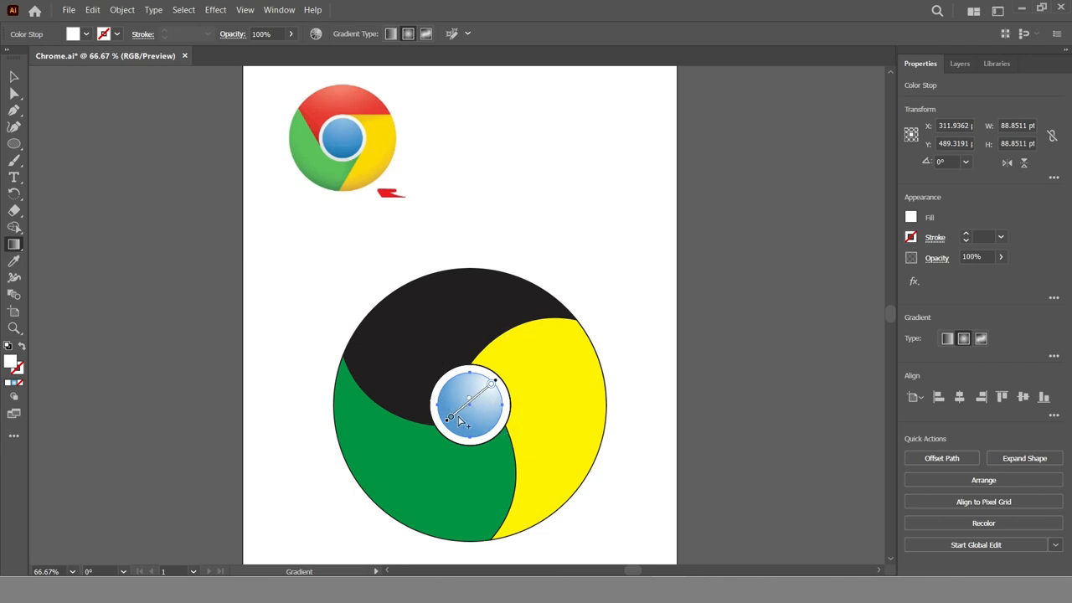
Step: Move the blue colour stop closer to the white one to shrink the inner circle's highlight, and clear the selection
left_click_drag(453, 420, 478, 405)
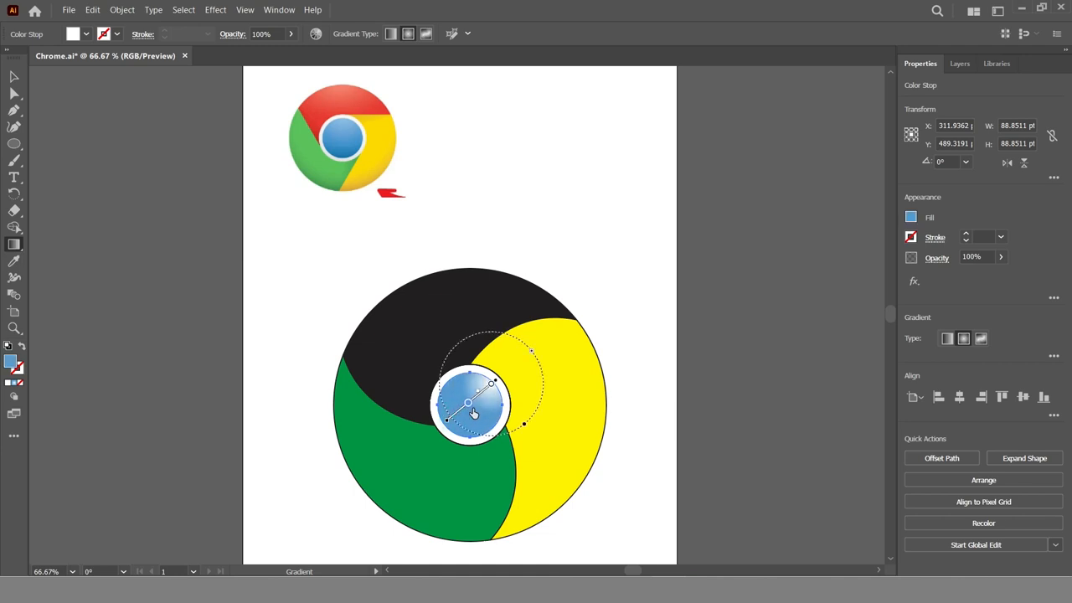
left_click_drag(492, 383, 553, 410)
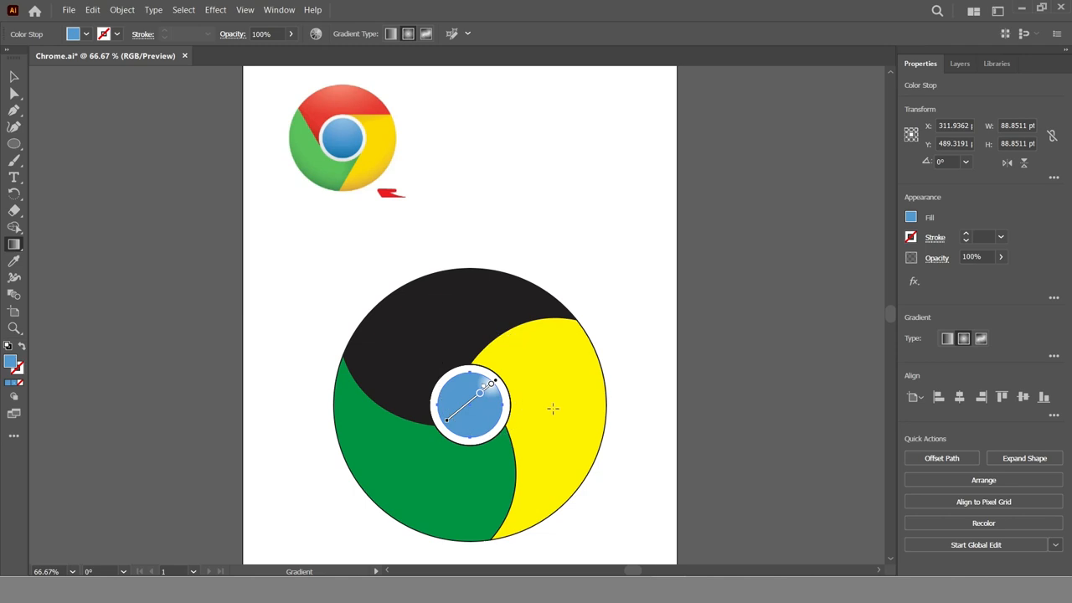
left_click_drag(480, 393, 473, 399)
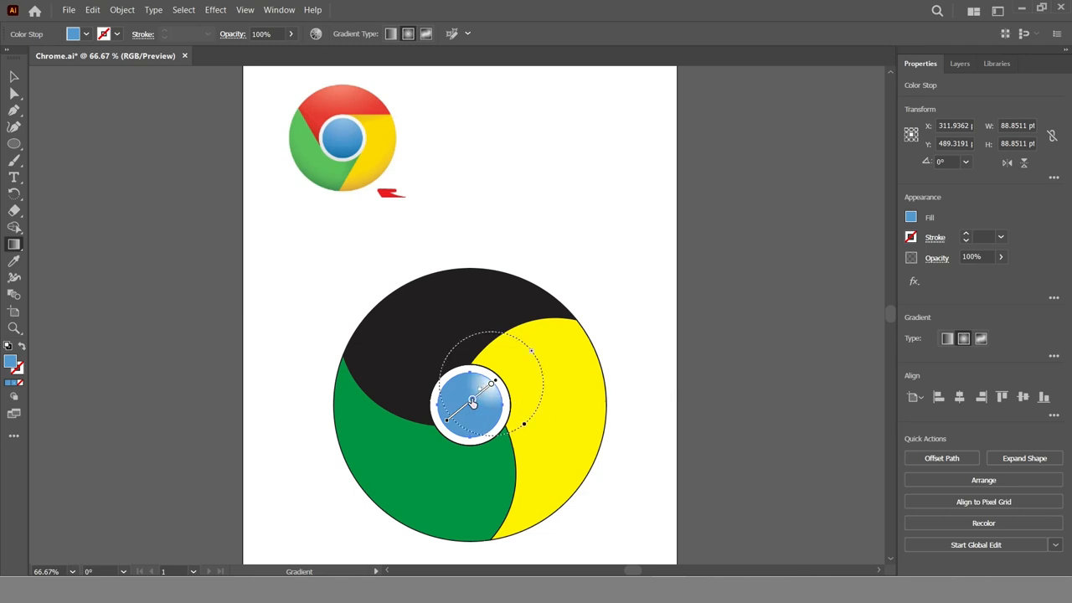
left_click(14, 76)
left_click(237, 269)
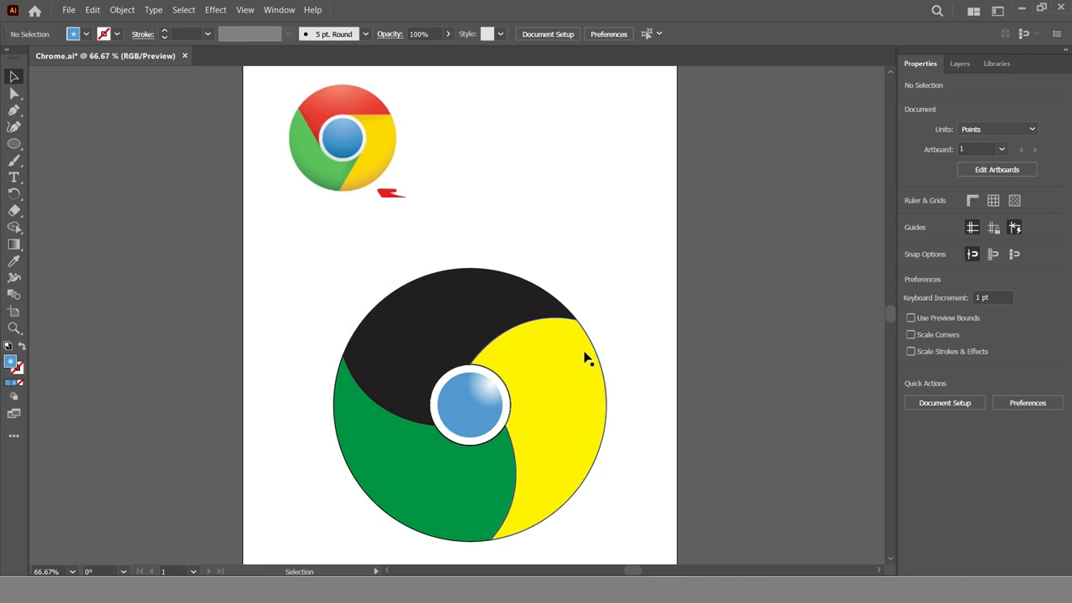
left_click(492, 400)
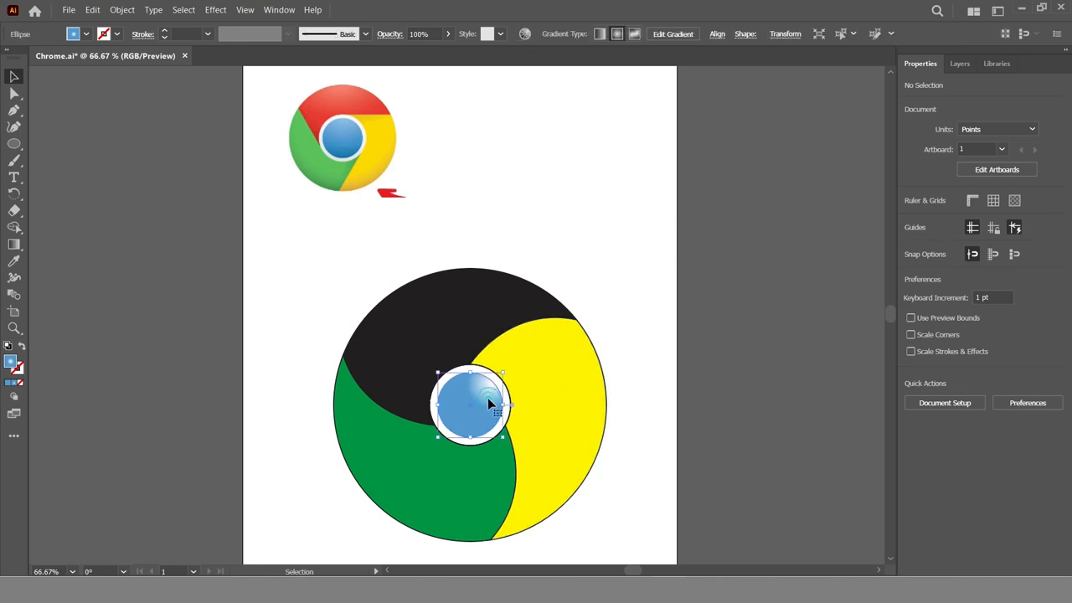
left_click(633, 384)
Step: Fill the upper black segment with the darker red sampled from the reference logo
left_click(417, 296)
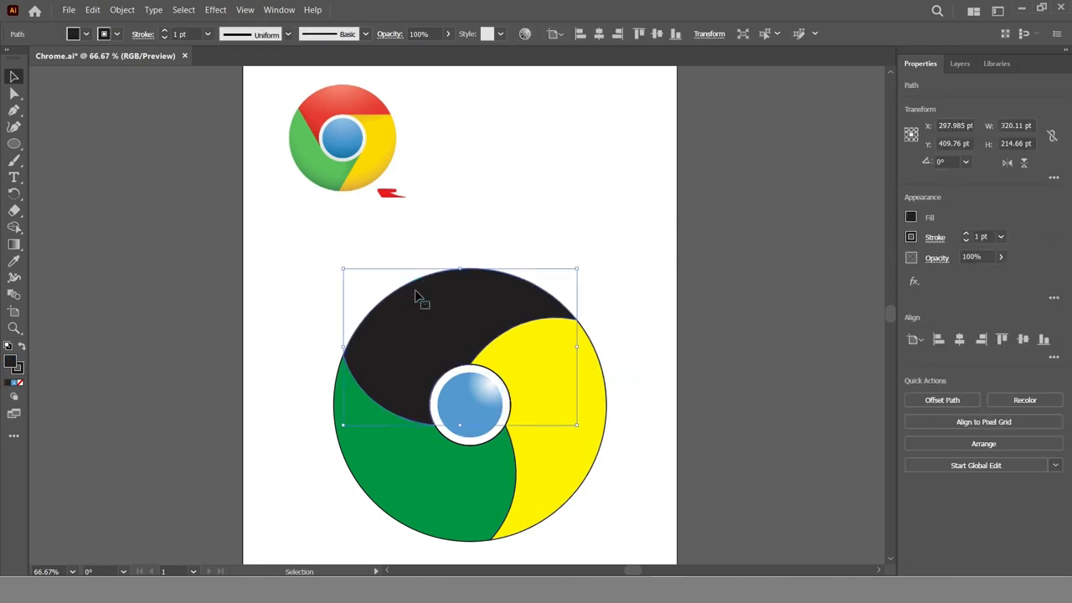
key("i")
left_click(343, 94)
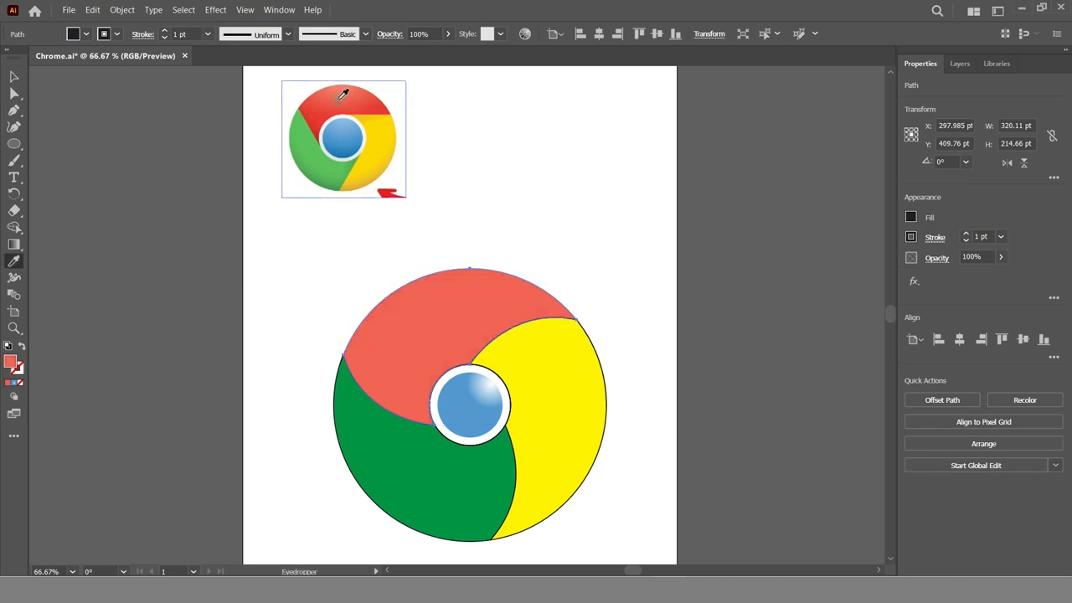
left_click(317, 111)
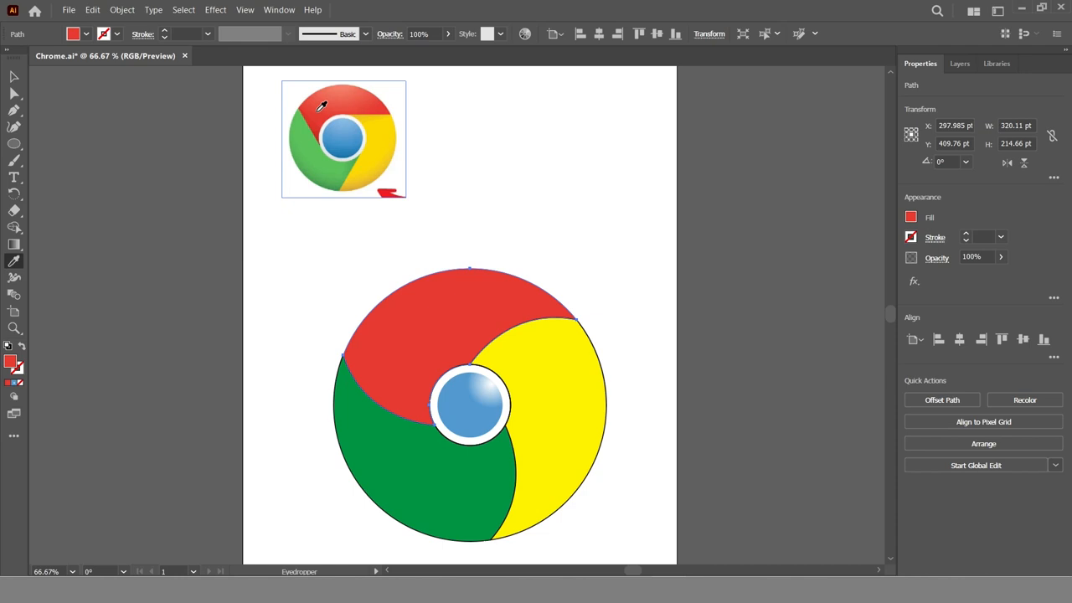
Step: Apply a radial gradient to the upper segment and set its centre colour stop to the red swatch
left_click(15, 245)
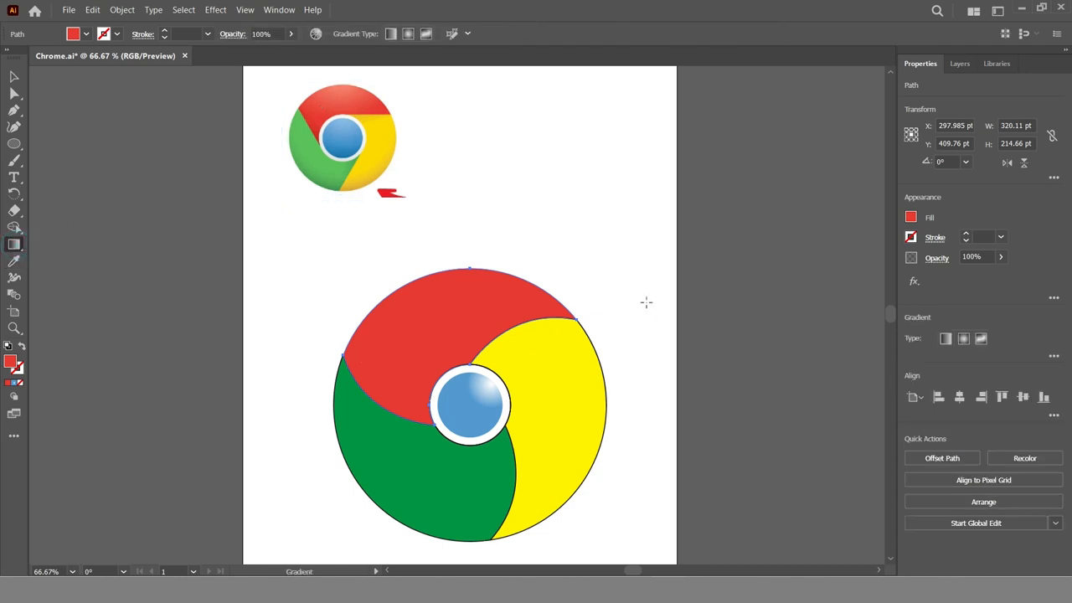
left_click(967, 341)
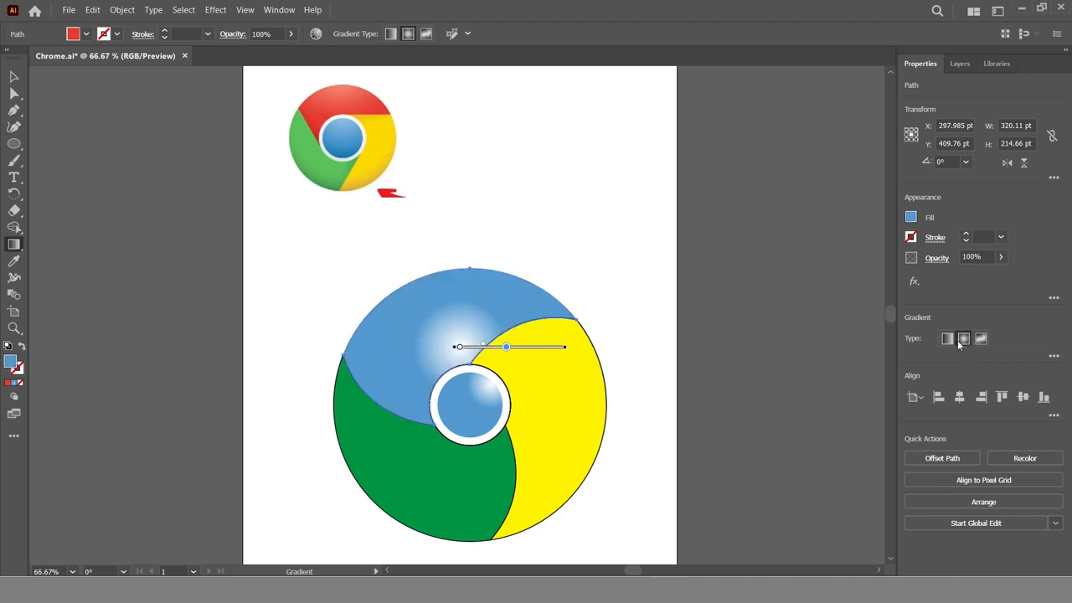
double_click(460, 348)
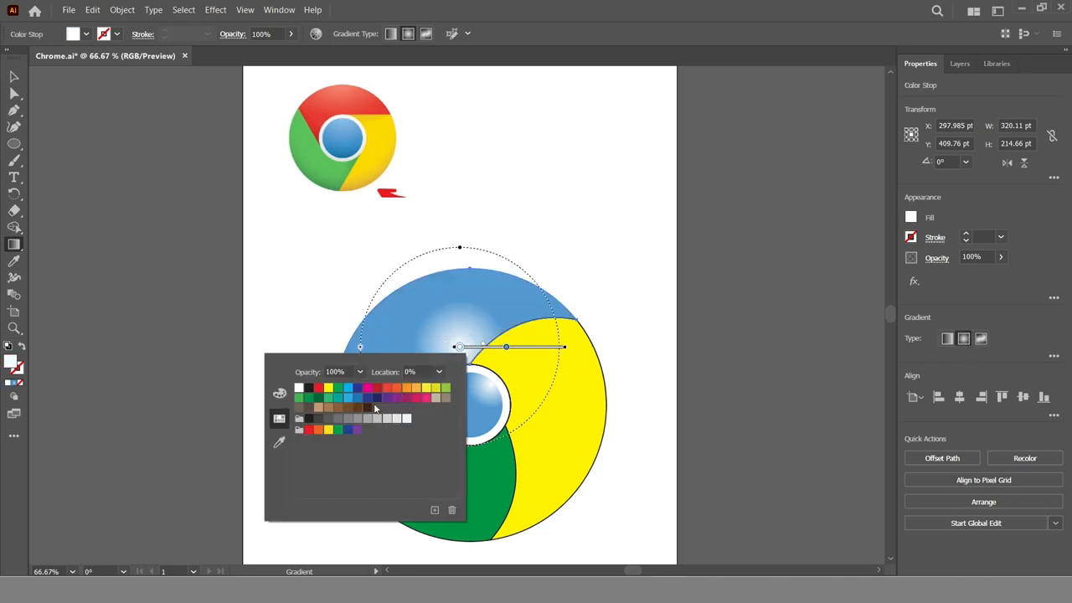
left_click(318, 388)
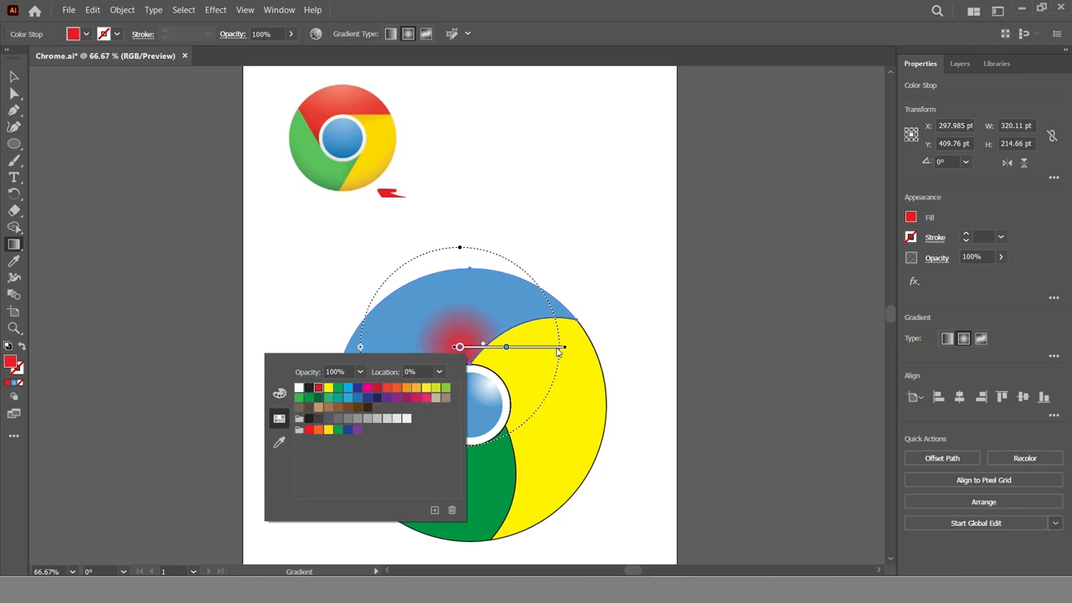
Step: Set the outer colour stop of the upper segment's gradient to the orange swatch
left_click(506, 347)
double_click(506, 347)
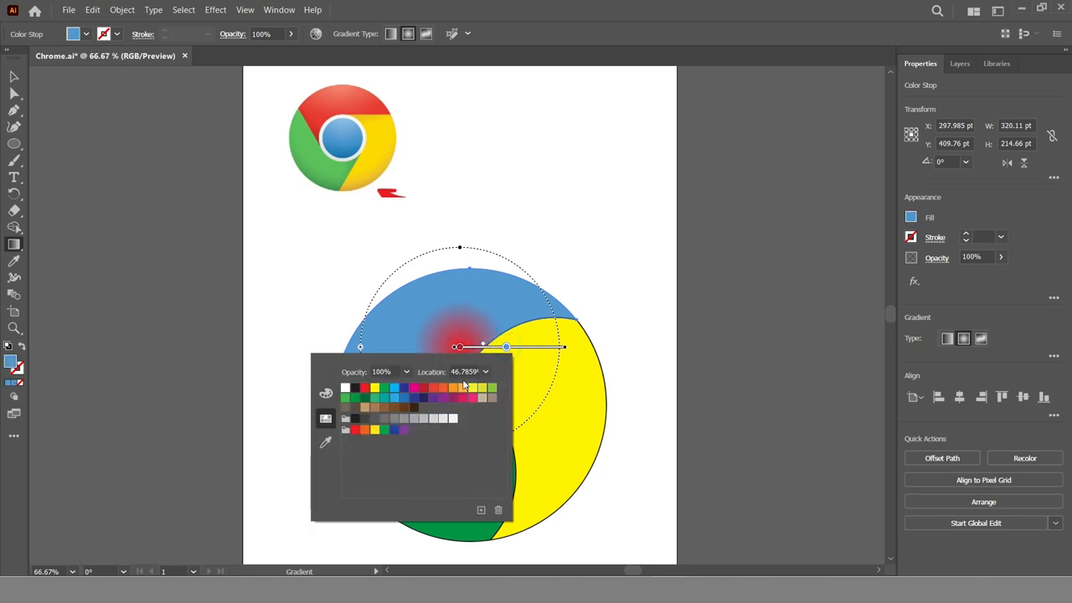
left_click(434, 389)
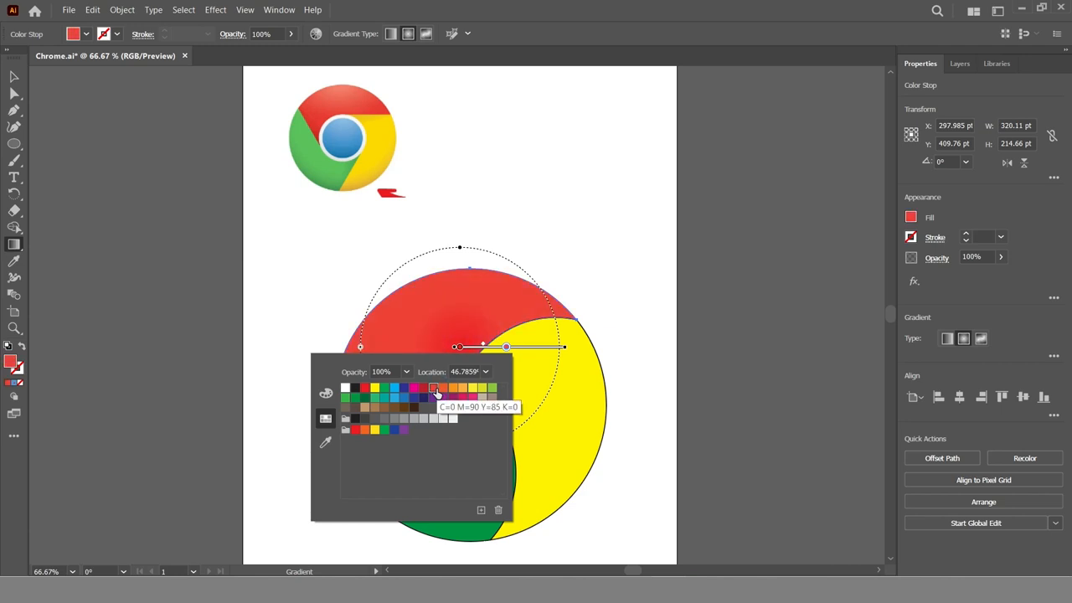
left_click(443, 388)
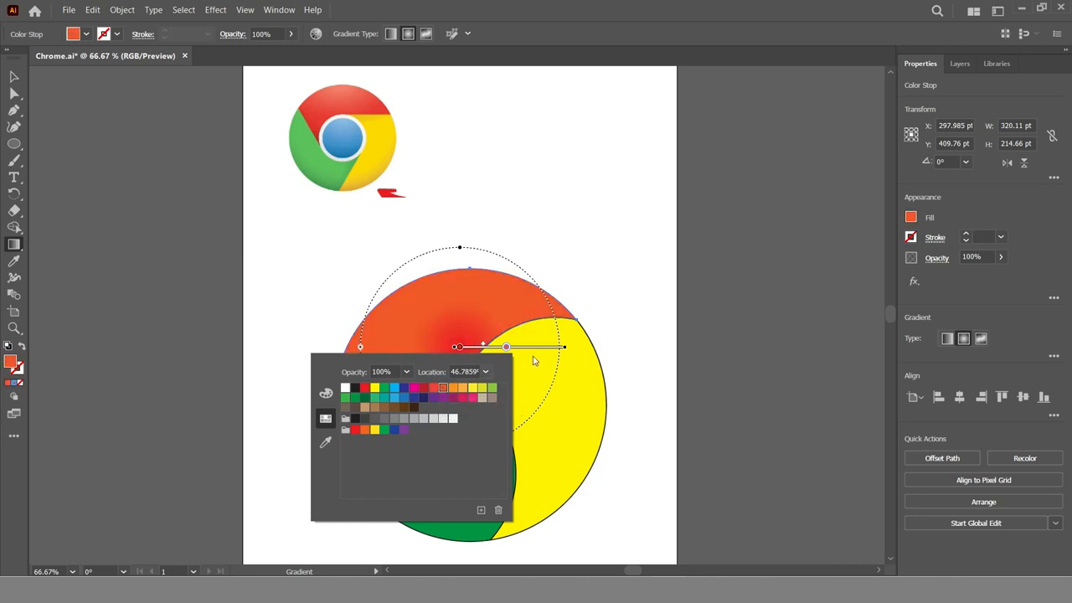
key("Escape")
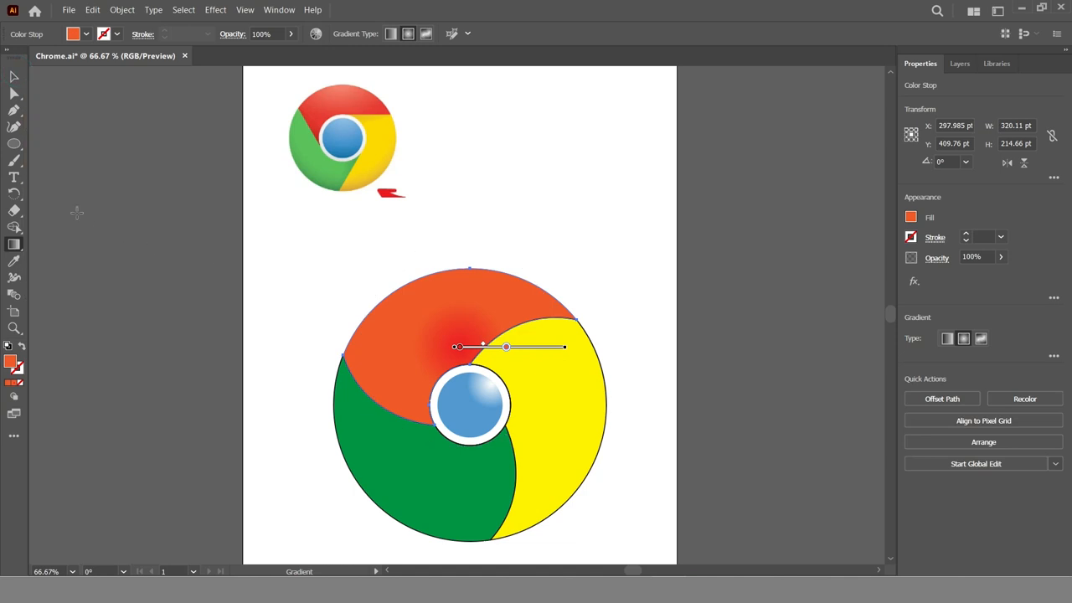
Step: Redraw the upper segment's gradient from its lower-left end to its upper-right edge, fine-tune both colour stops, and clear the selection
left_click(13, 246)
left_click_drag(364, 358, 562, 285)
left_click_drag(456, 326, 495, 314)
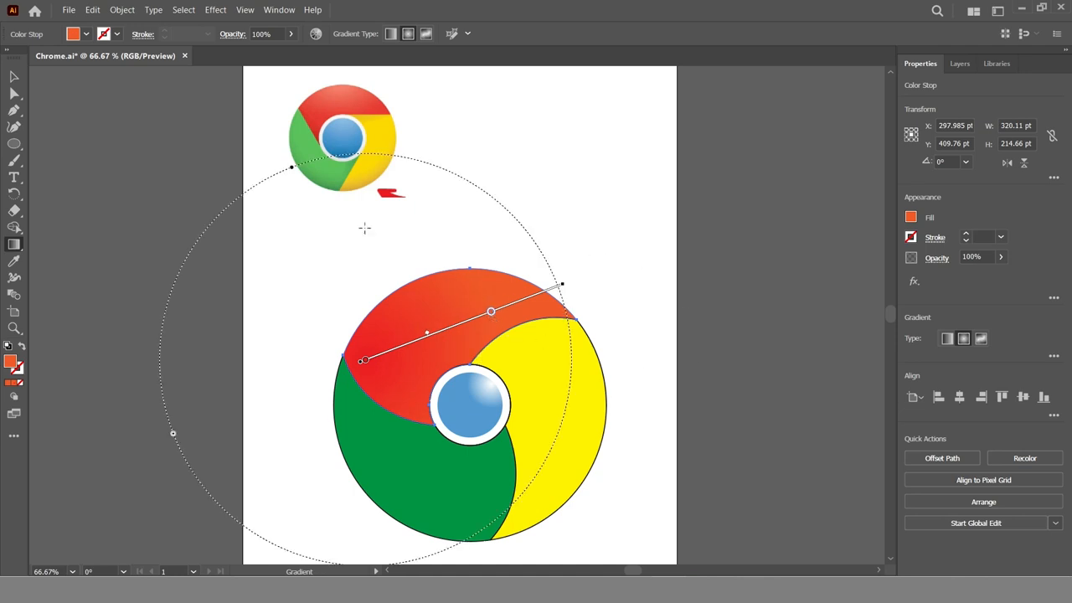
left_click_drag(363, 360, 382, 352)
left_click(492, 313)
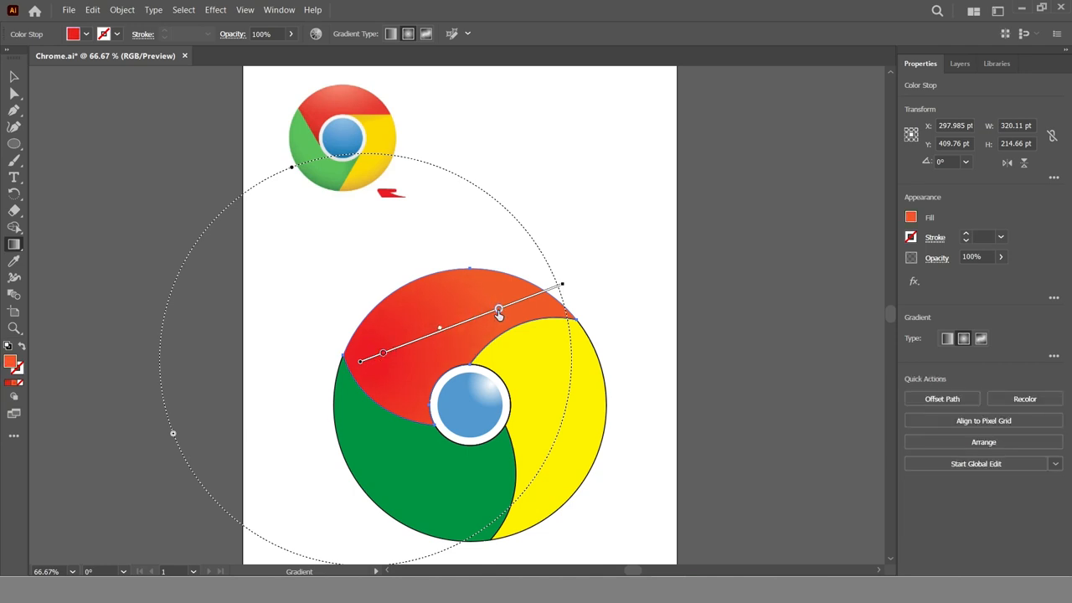
left_click(14, 76)
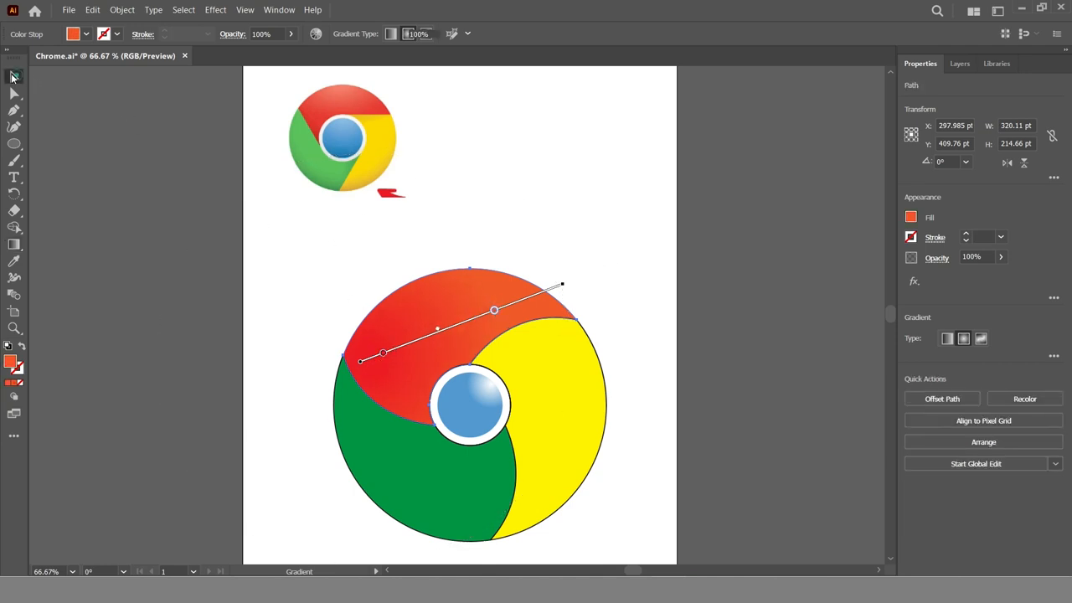
left_click(266, 259)
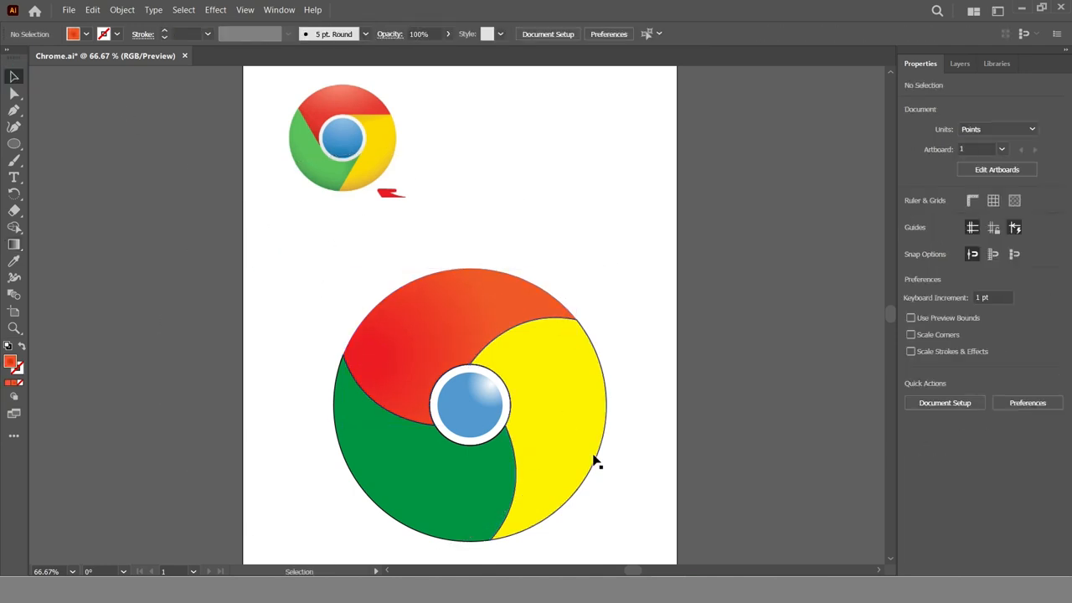
Step: Apply a radial gradient to the yellow segment and set its centre colour stop to the C=5 M=0 Y=90 K=0 swatch
left_click(577, 404)
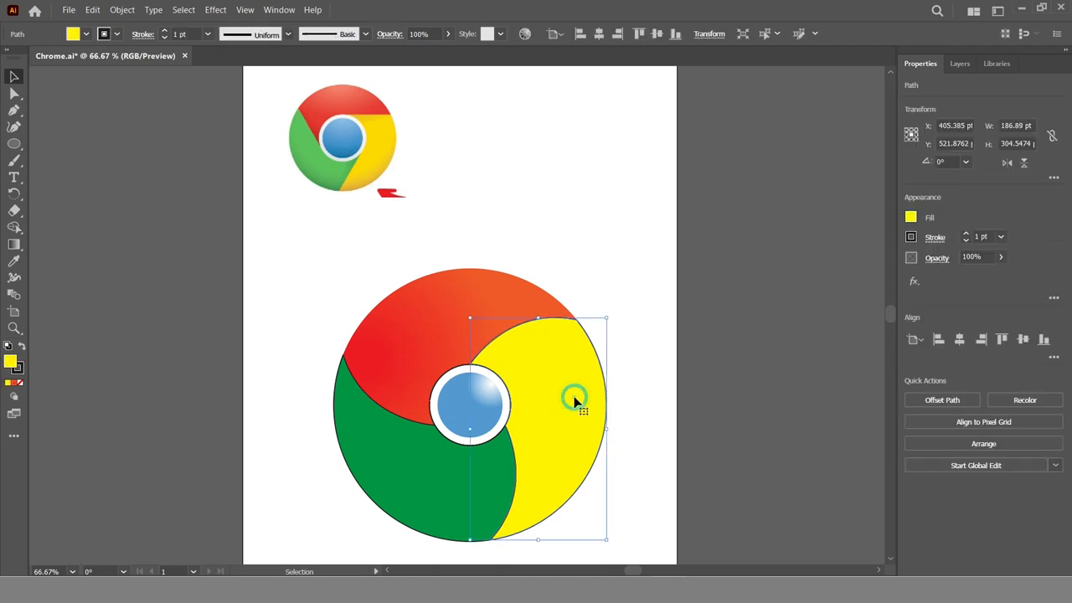
left_click(15, 244)
left_click(969, 341)
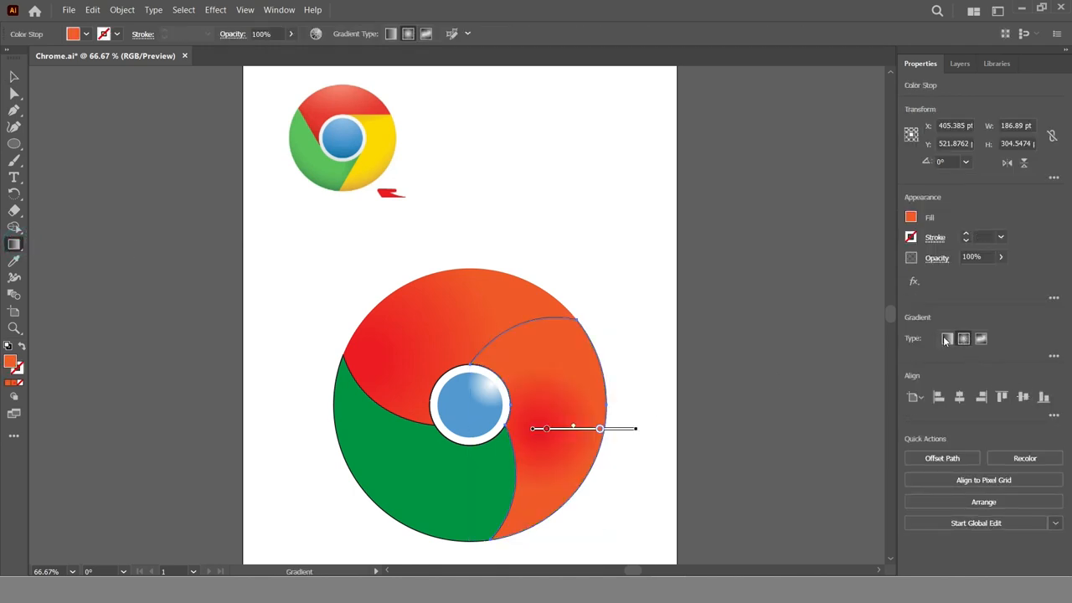
double_click(547, 430)
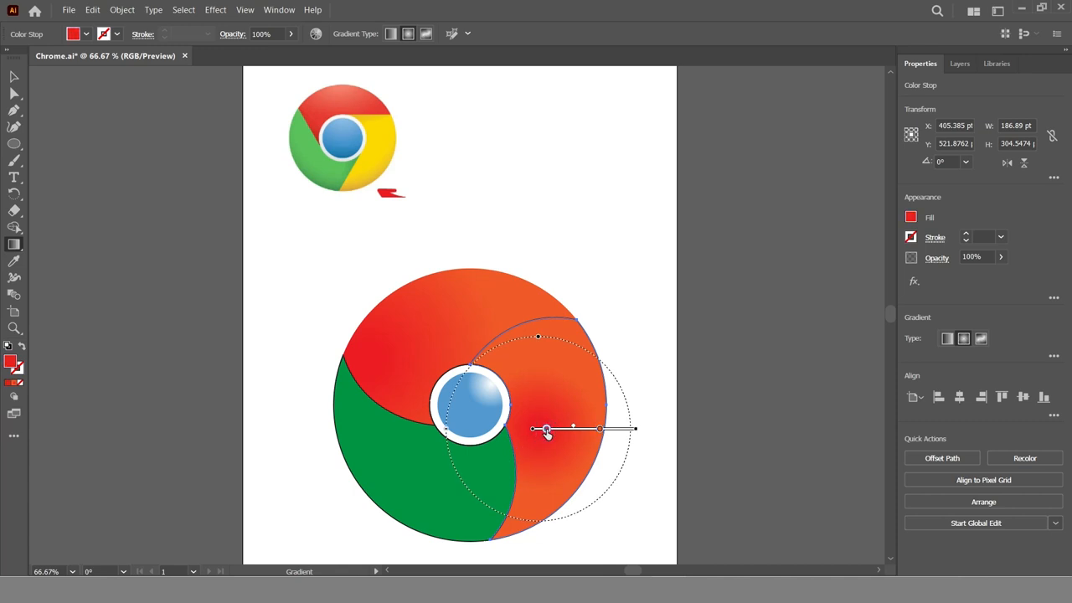
left_click(513, 289)
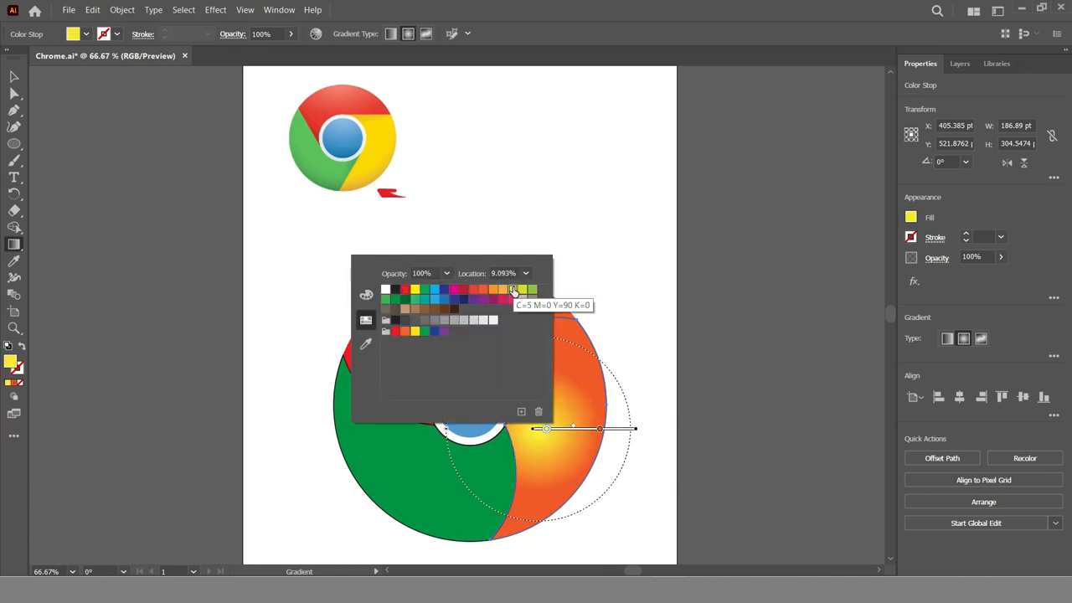
Step: Set the outer colour stop of the yellow segment's gradient to the pure yellow swatch
left_click(599, 429)
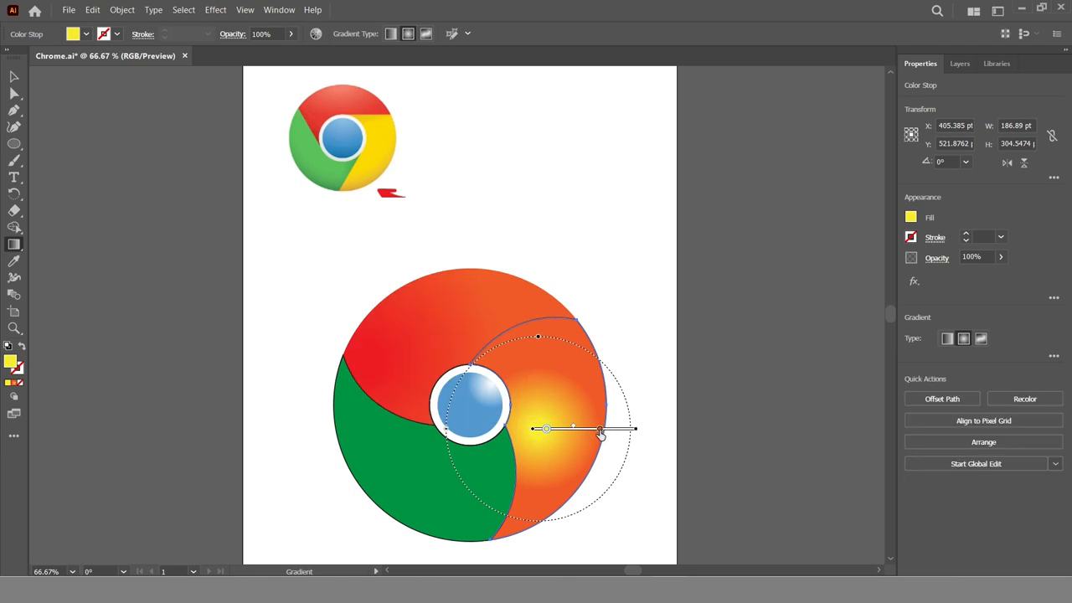
double_click(599, 429)
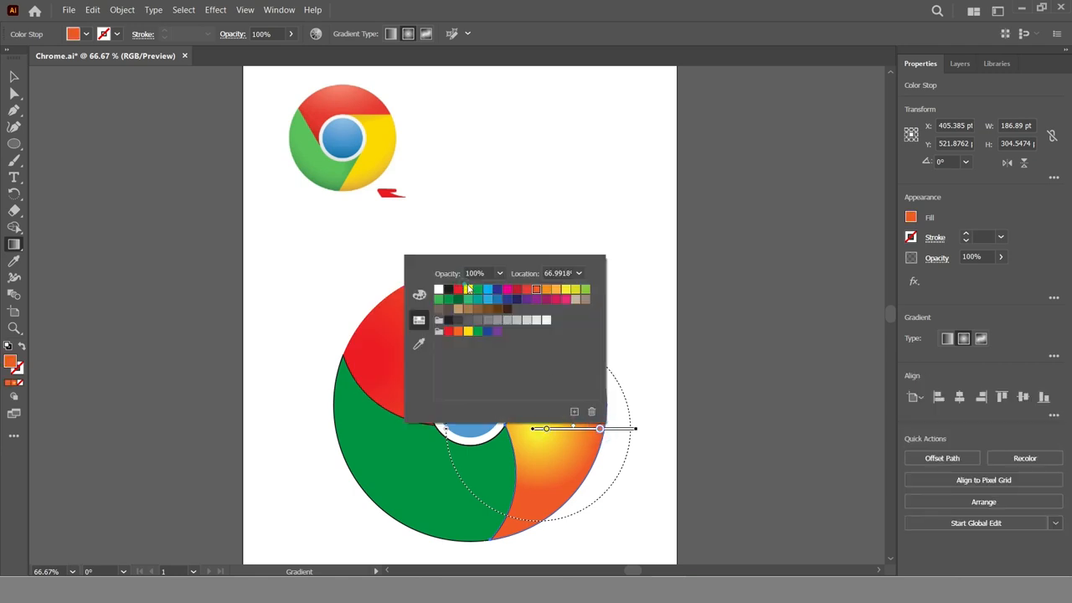
left_click(468, 289)
Step: Redraw the yellow segment's gradient from its lower part up past its upper tip and move both colour stops further along it
left_click_drag(589, 429, 582, 436)
left_click_drag(547, 480, 578, 295)
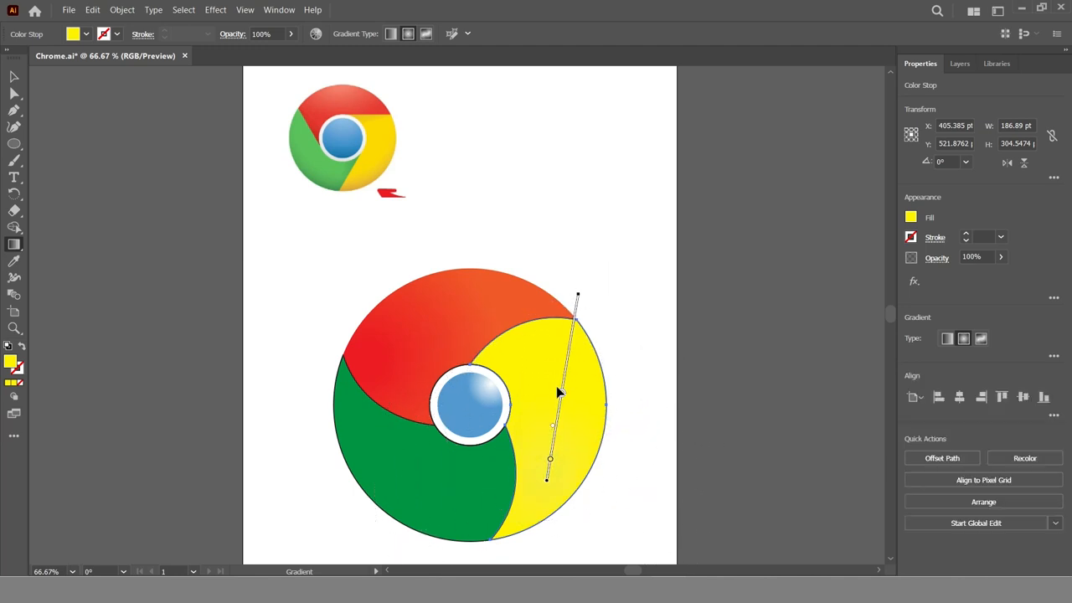
left_click_drag(563, 400, 569, 376)
left_click_drag(550, 462, 569, 430)
left_click_drag(567, 374, 568, 358)
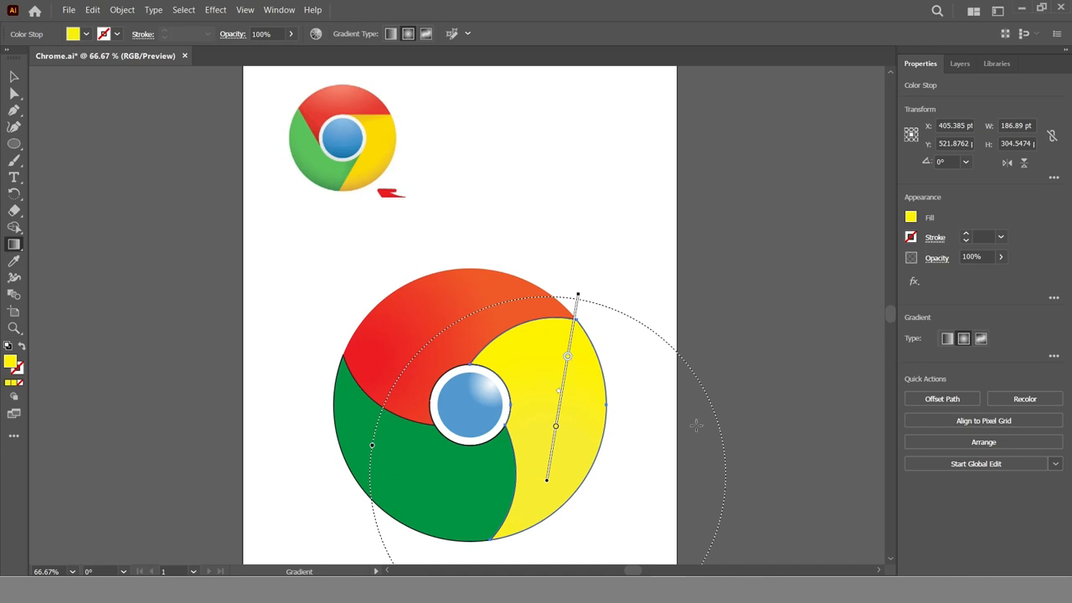
key("v")
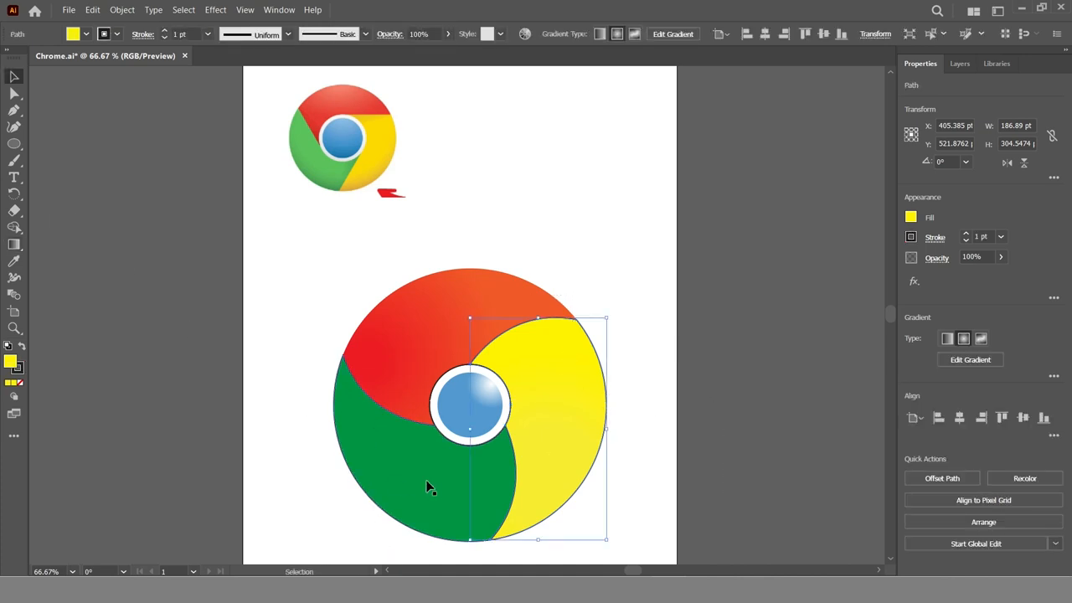
Step: Apply a radial gradient to the green segment and set its centre colour stop to the green swatch
left_click(451, 489)
key("g")
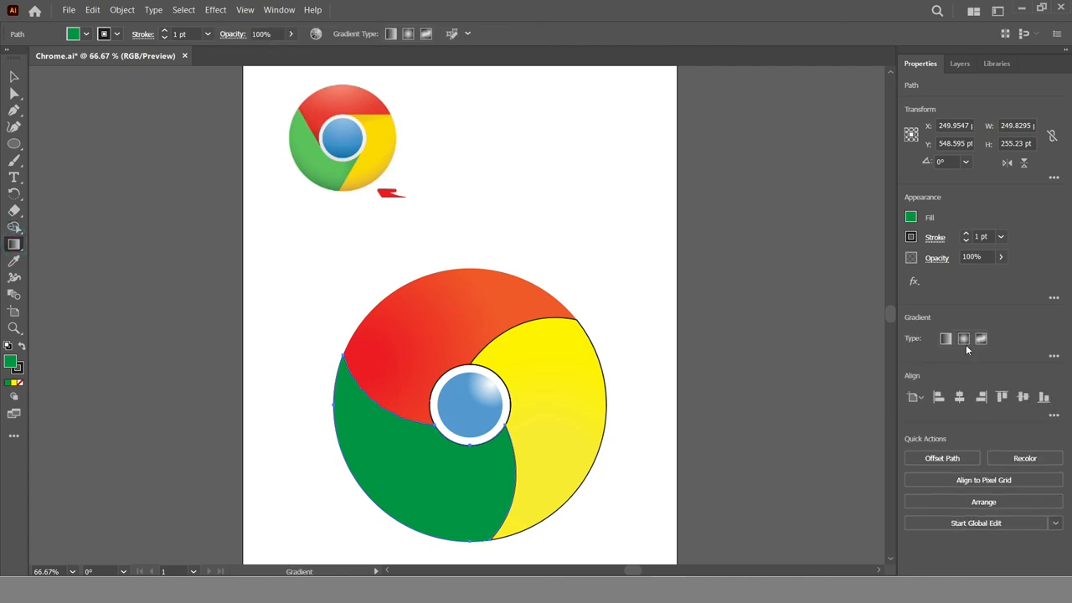
left_click(965, 343)
left_click(451, 450)
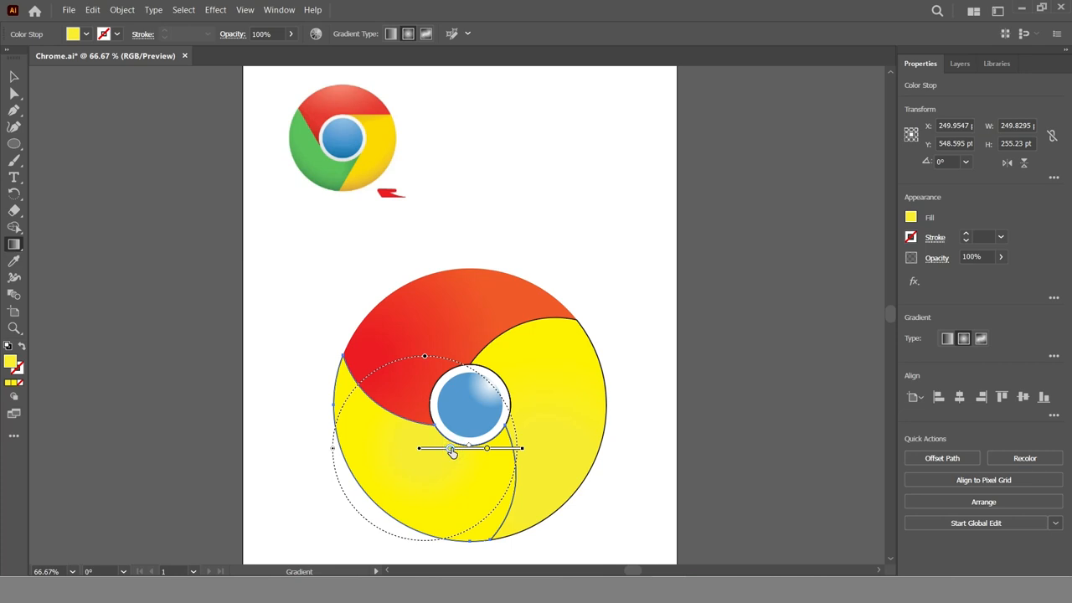
double_click(452, 450)
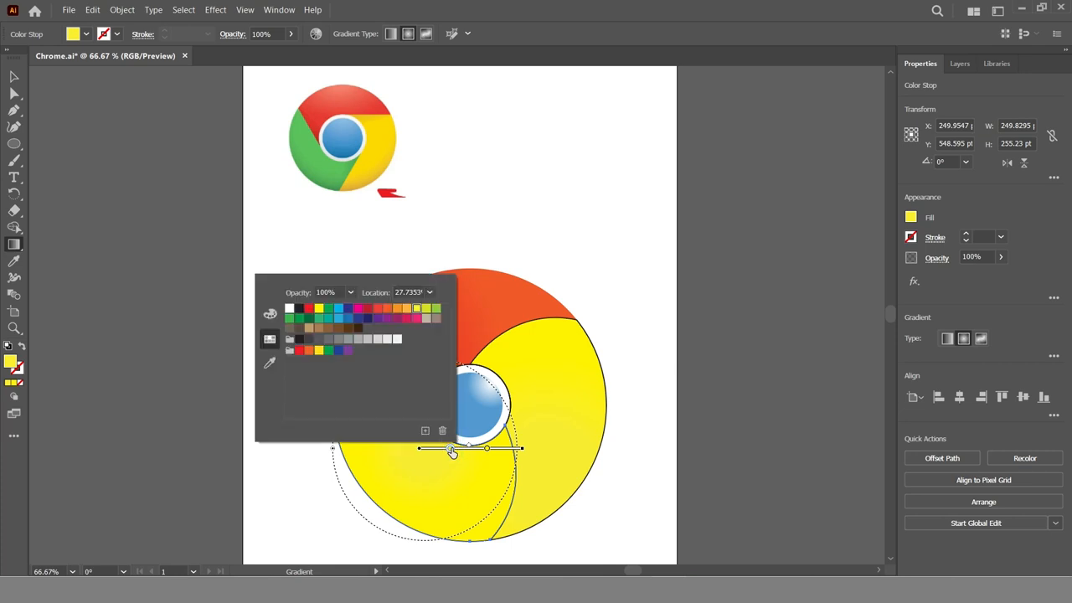
left_click(328, 309)
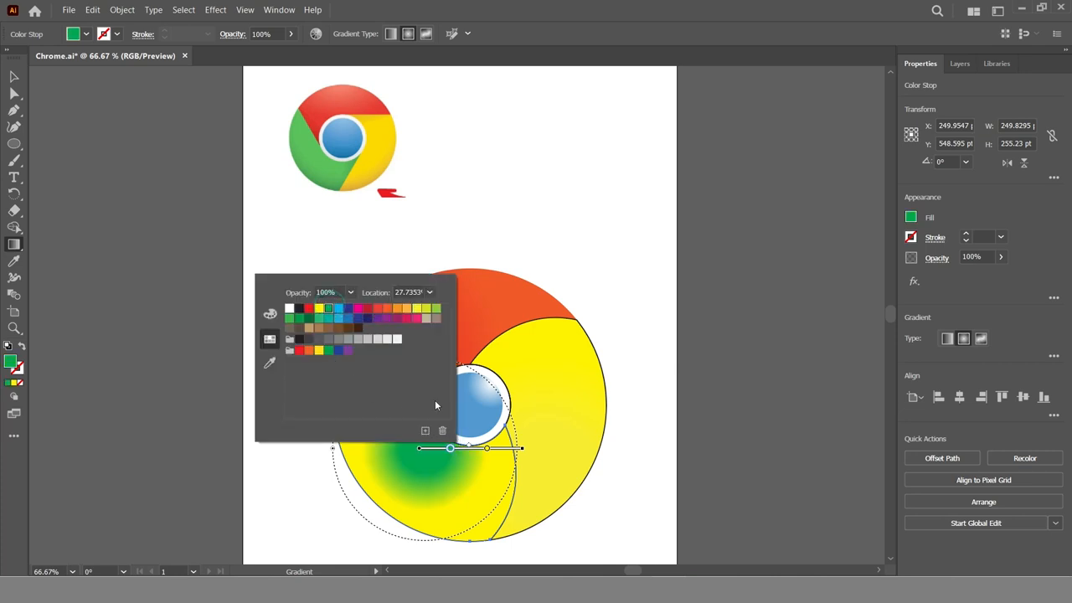
Step: Set the outer colour stop of the green segment's gradient to the C=75 M=0 Y=100 K=0 swatch
double_click(487, 449)
left_click(336, 319)
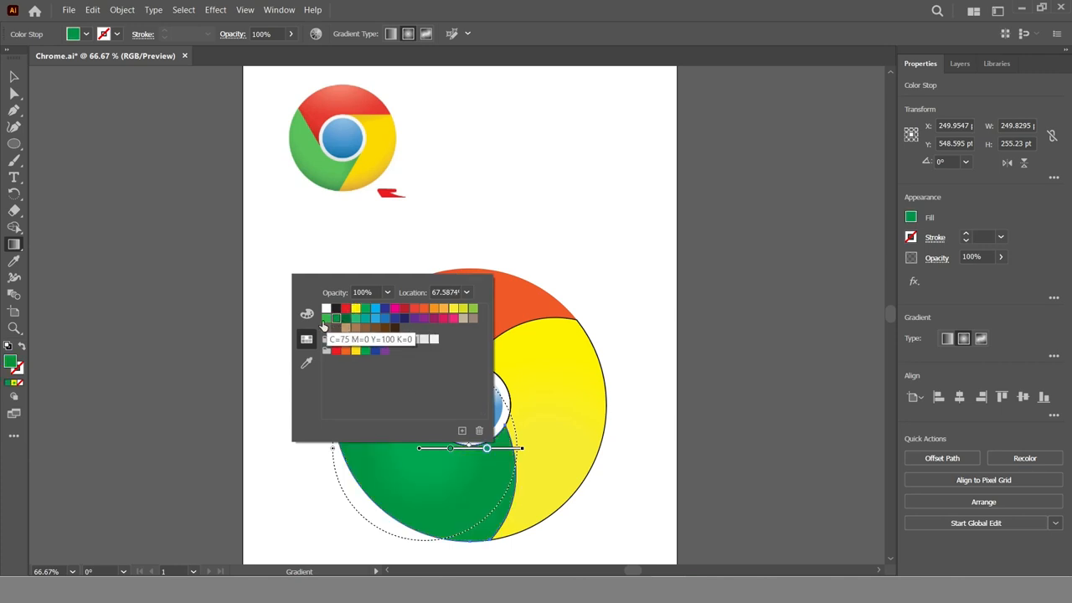
left_click(326, 319)
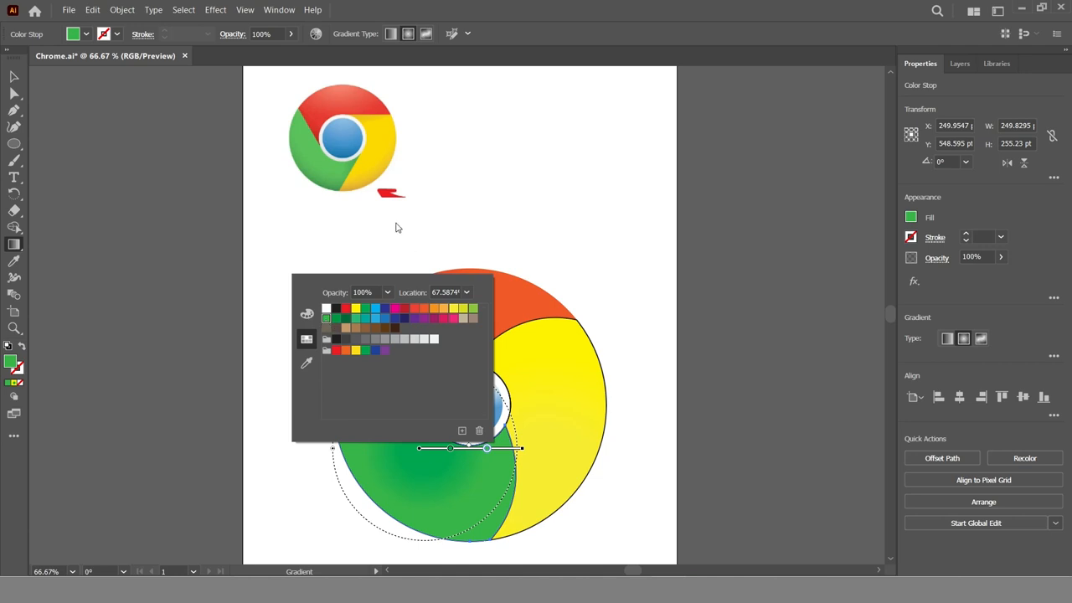
left_click(407, 486)
Step: Redraw the green segment's gradient diagonally from its lower-right end to its upper-left edge, adjust both colour stops, and clear the selection
mouse_move(346, 420)
left_mouse_down()
mouse_move(443, 506)
mouse_move(477, 522)
mouse_move(382, 442)
mouse_move(327, 342)
mouse_move(335, 425)
mouse_move(332, 414)
left_mouse_up()
mouse_move(390, 451)
left_mouse_down()
mouse_move(363, 437)
mouse_move(389, 459)
mouse_move(401, 454)
left_mouse_up()
left_click_drag(454, 485, 472, 497)
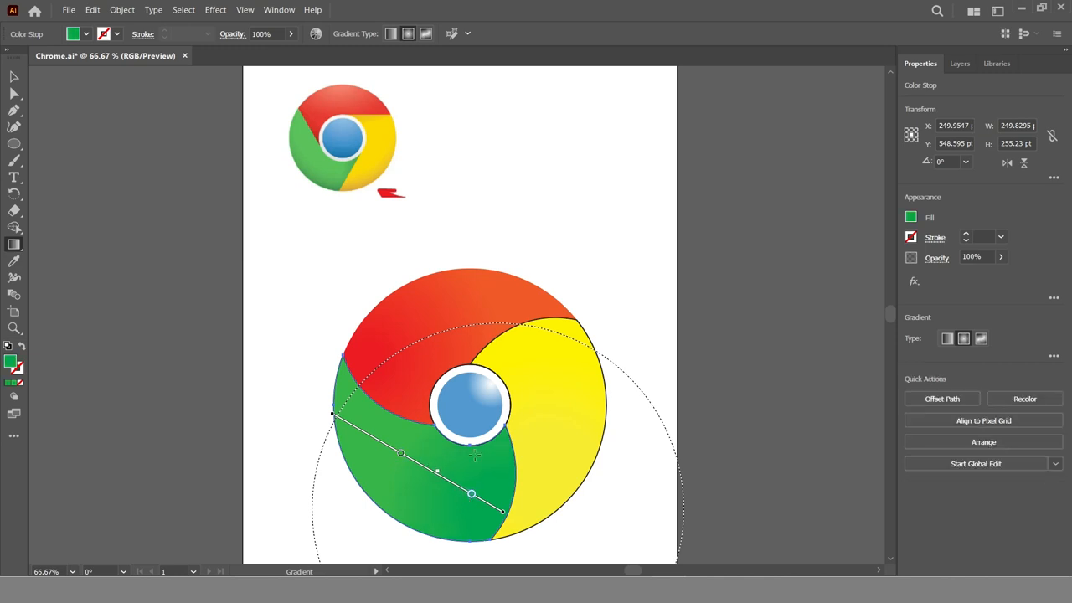
left_click(14, 77)
left_click(315, 270)
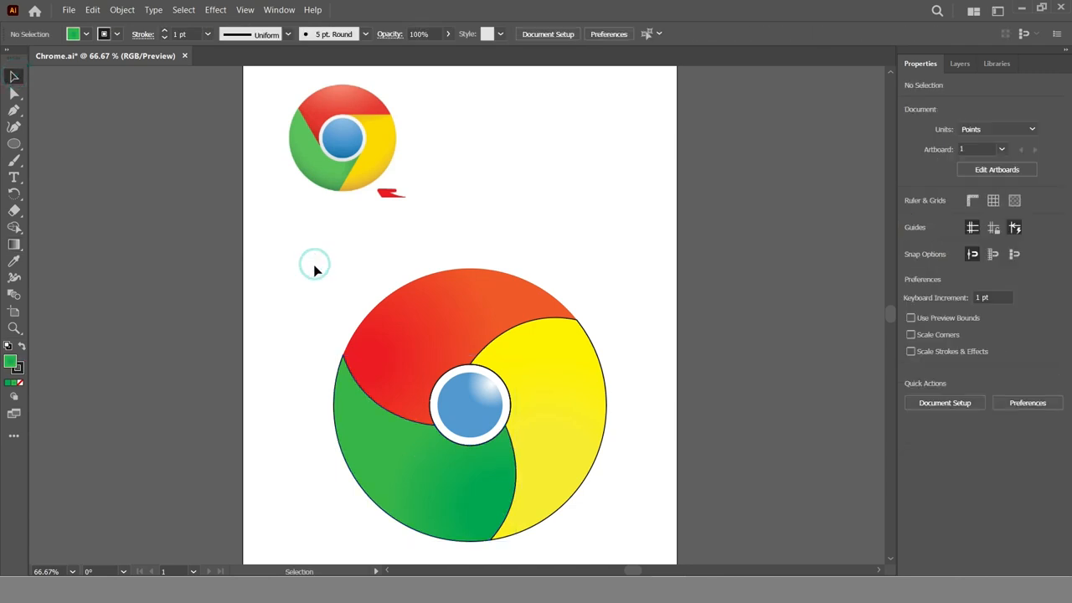
Step: Remove the stroke from all shapes of the large logo and clear the selection
left_click_drag(286, 270, 703, 527)
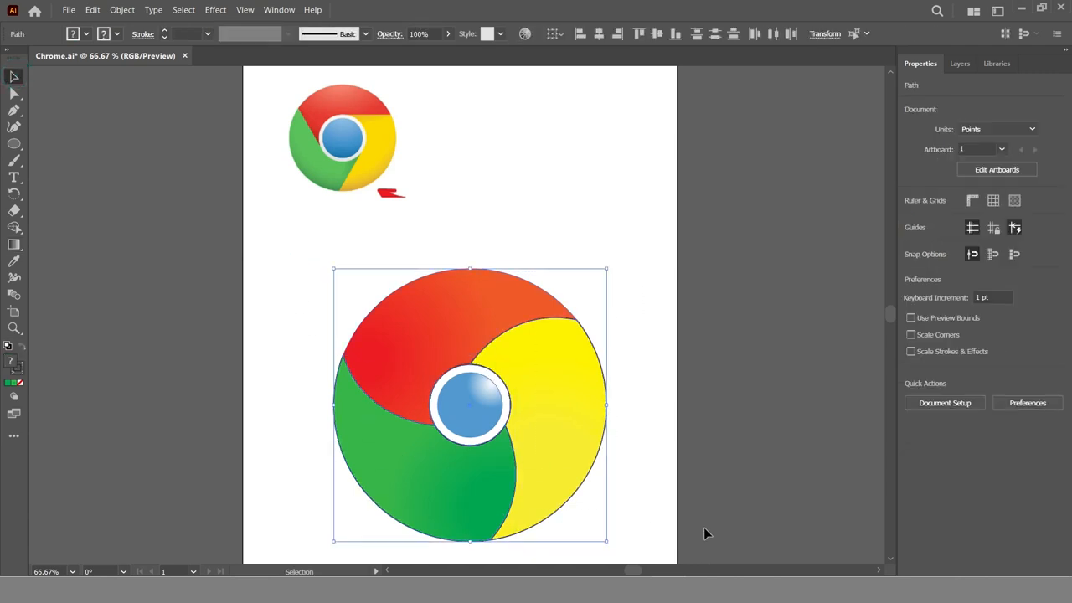
left_click(912, 239)
left_click(759, 289)
left_click(577, 180)
left_click(581, 185)
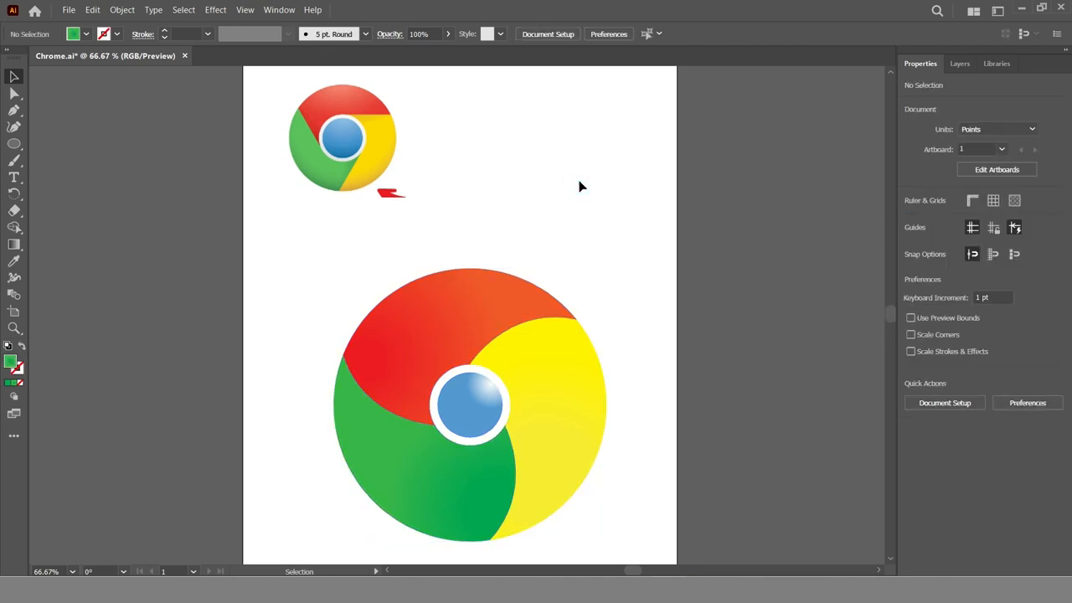
Step: Enlarge the central blue circle evenly about its centre to about 96 pt in diameter, leaving a thinner white ring
left_click(479, 409)
left_click_drag(503, 372, 505, 370)
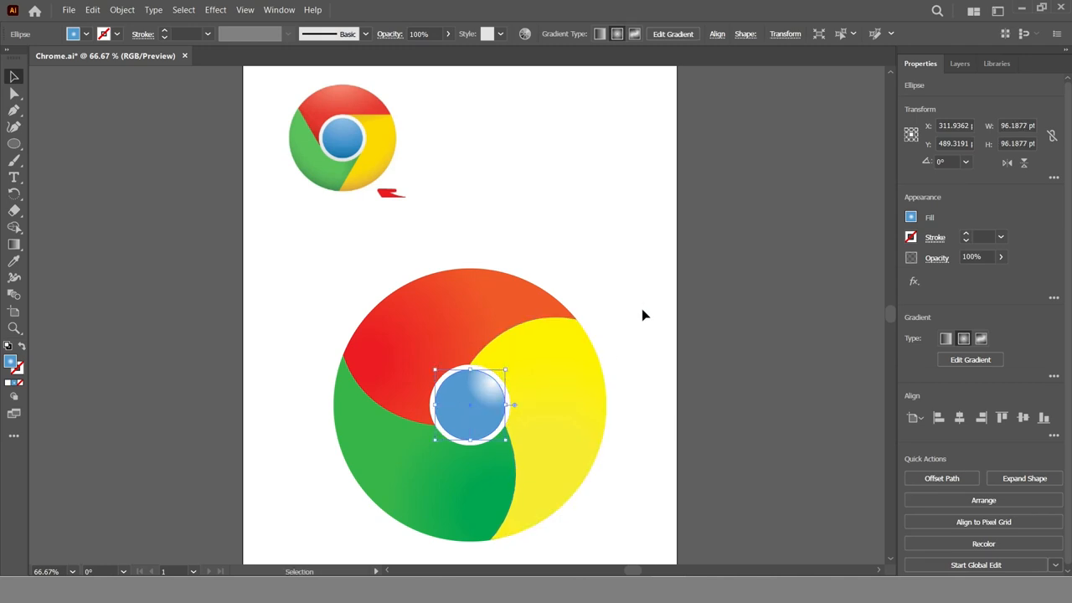
left_click(642, 306)
left_click(474, 399)
left_click(638, 243)
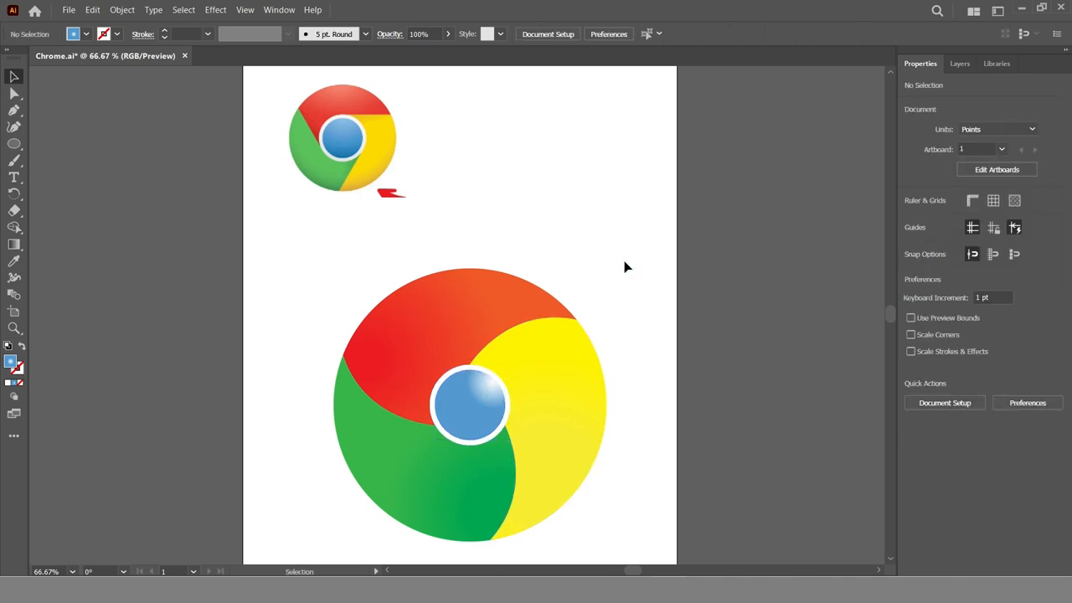
Step: Align the blue circle and the white ring's circle on their vertical centres and clear the selection
left_click(467, 400)
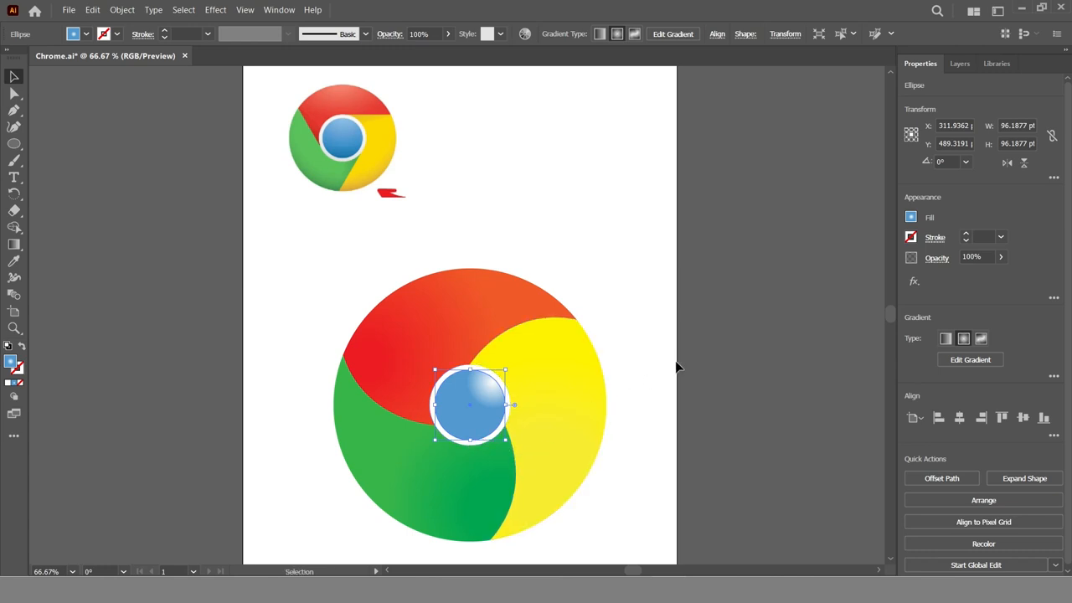
key("z")
left_click(570, 445)
left_click(428, 351)
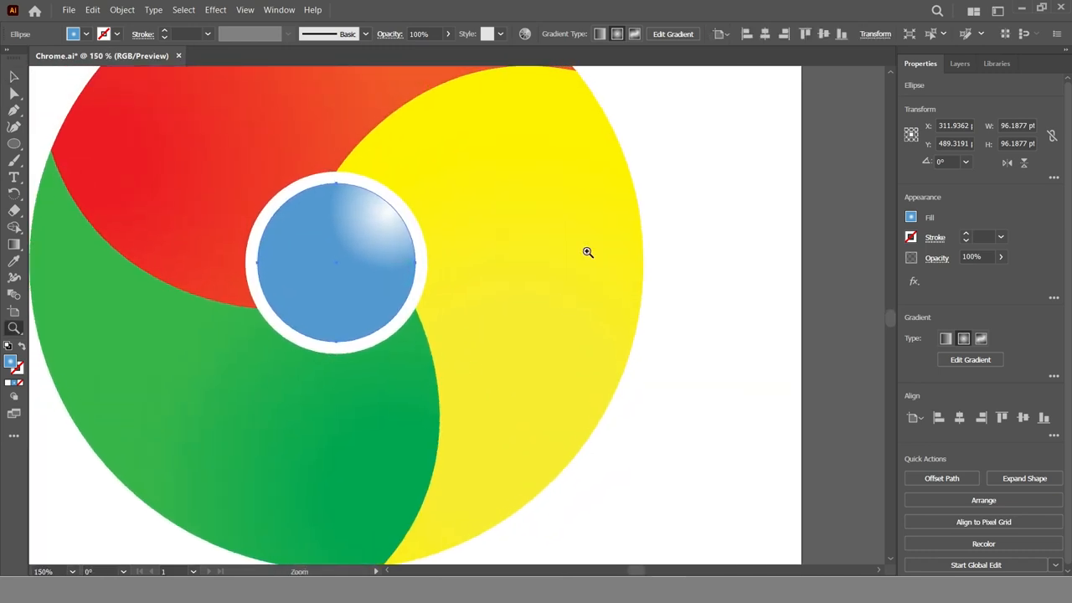
left_click(13, 75)
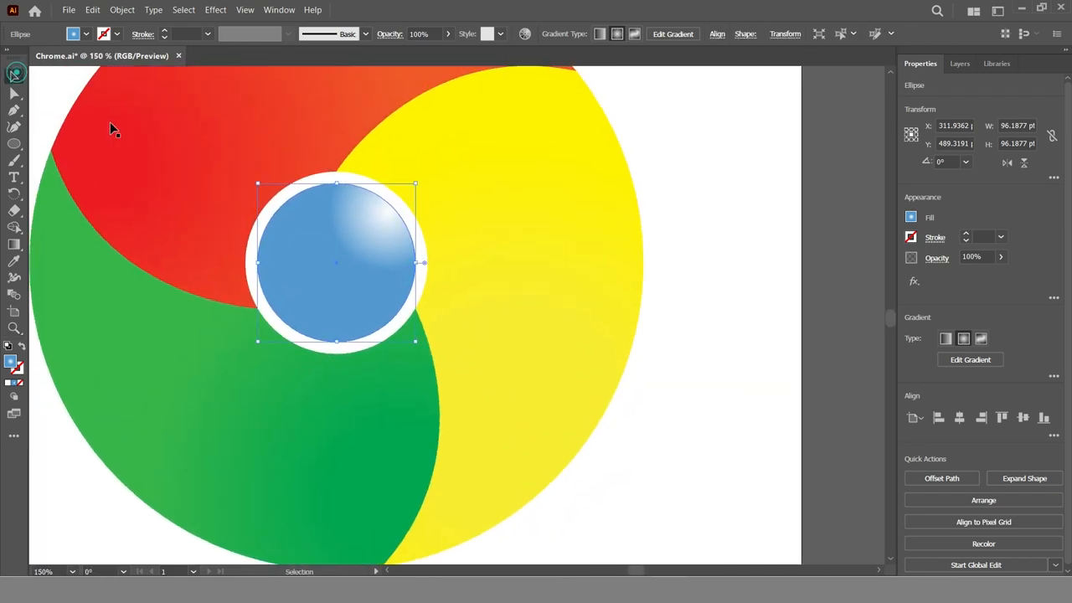
left_click(330, 177, "shift")
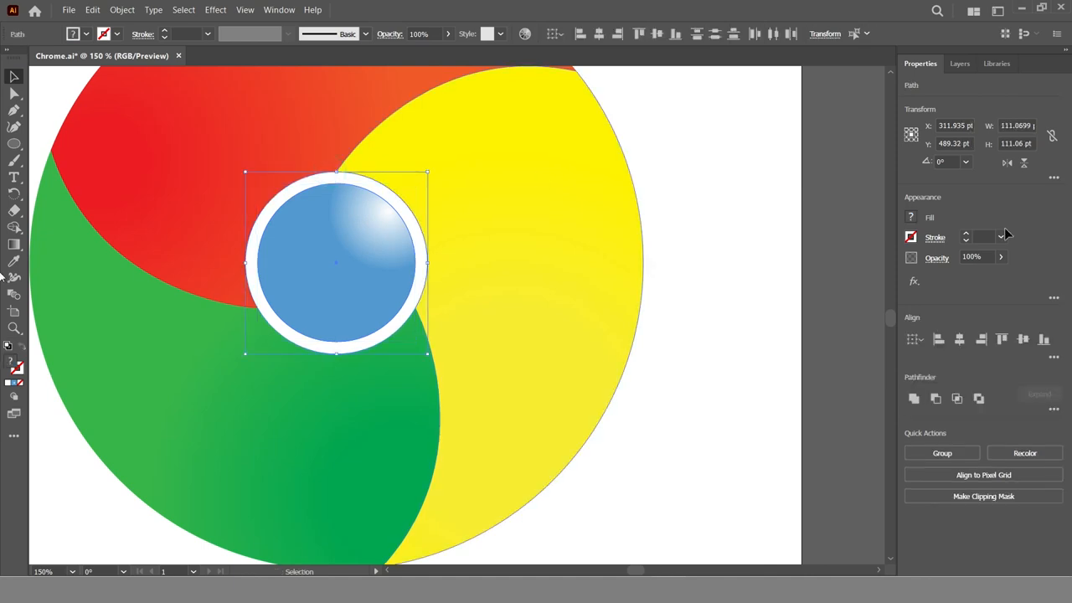
left_click(1023, 339)
left_click(737, 409)
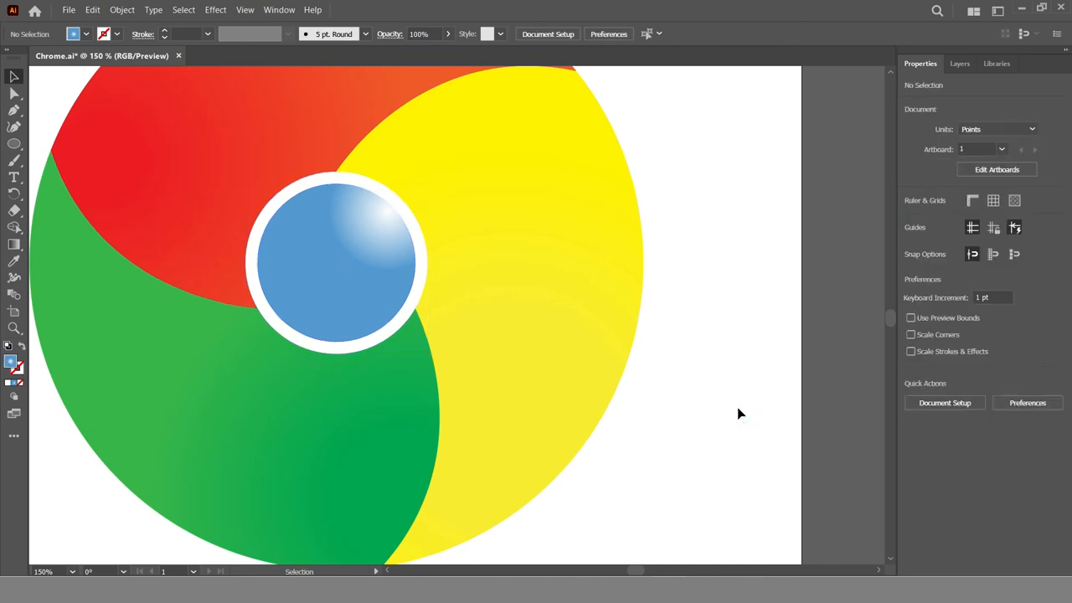
key("ctrl+minus")
key("ctrl+minus")
key("ctrl+minus")
key("ctrl+minus")
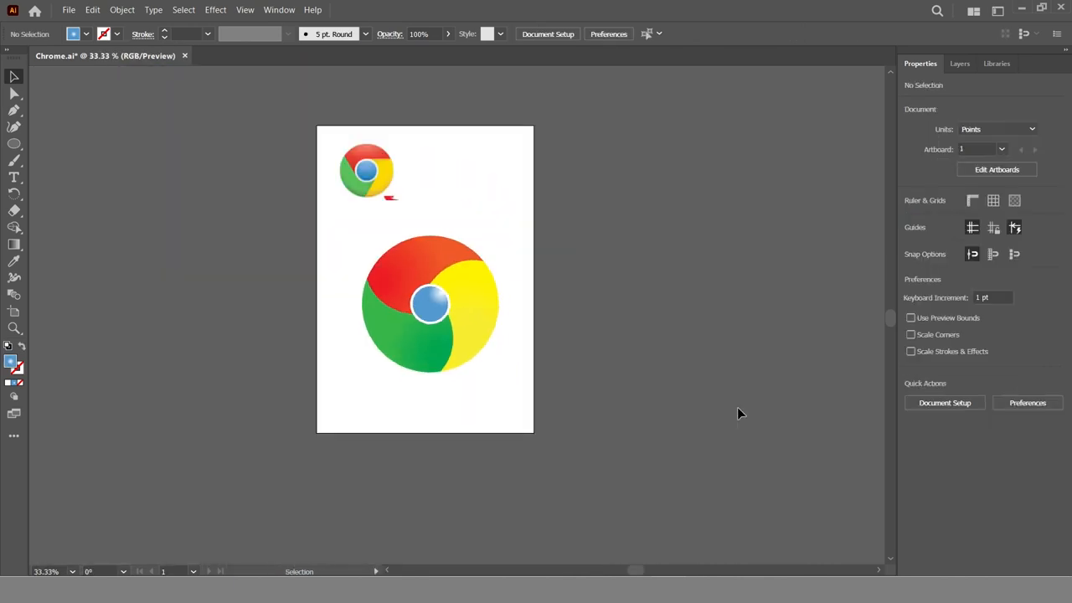
left_click_drag(346, 228, 522, 402)
key("z")
left_click(441, 316)
left_click(441, 317)
key("space")
left_click_drag(505, 242, 459, 377)
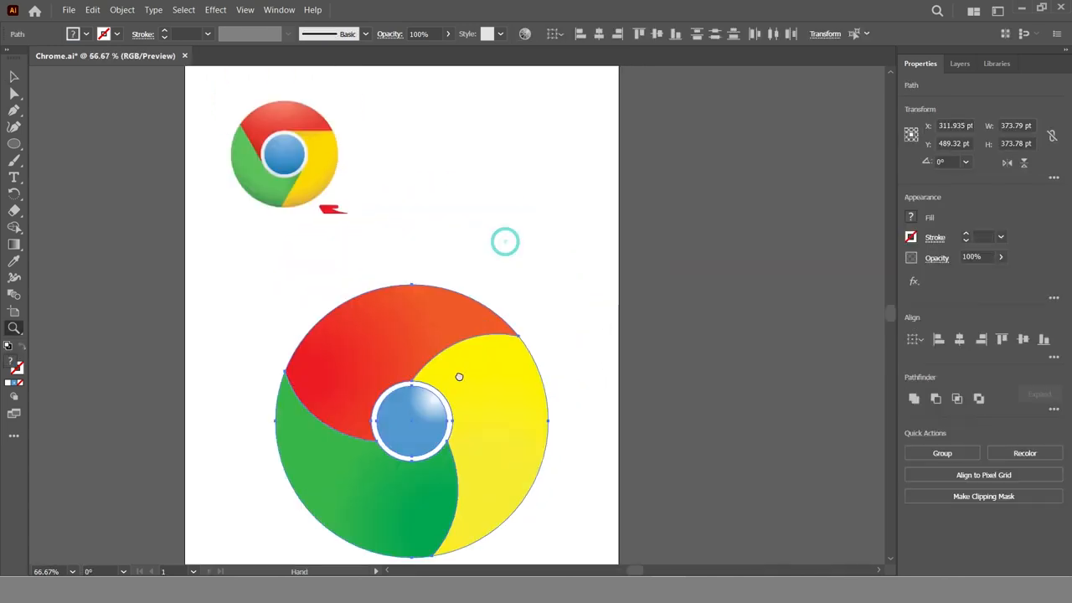
left_click(14, 76)
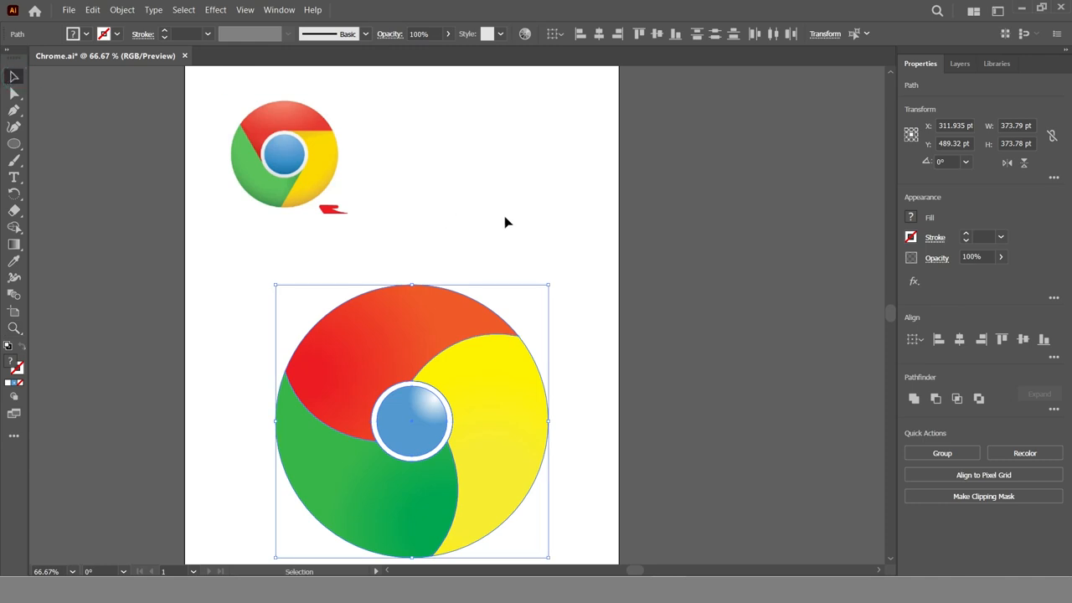
left_click(504, 220)
key("space")
left_click_drag(536, 307, 543, 292)
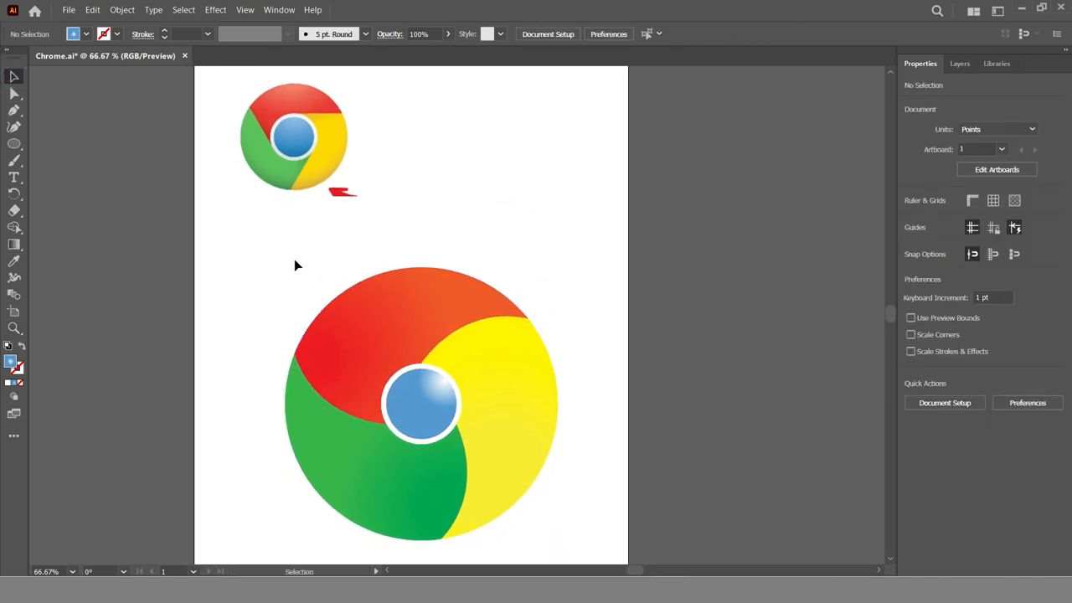
Step: Scale the whole large logo down proportionally, reposition it on the artboard, and clear the selection
left_click_drag(268, 256, 617, 554)
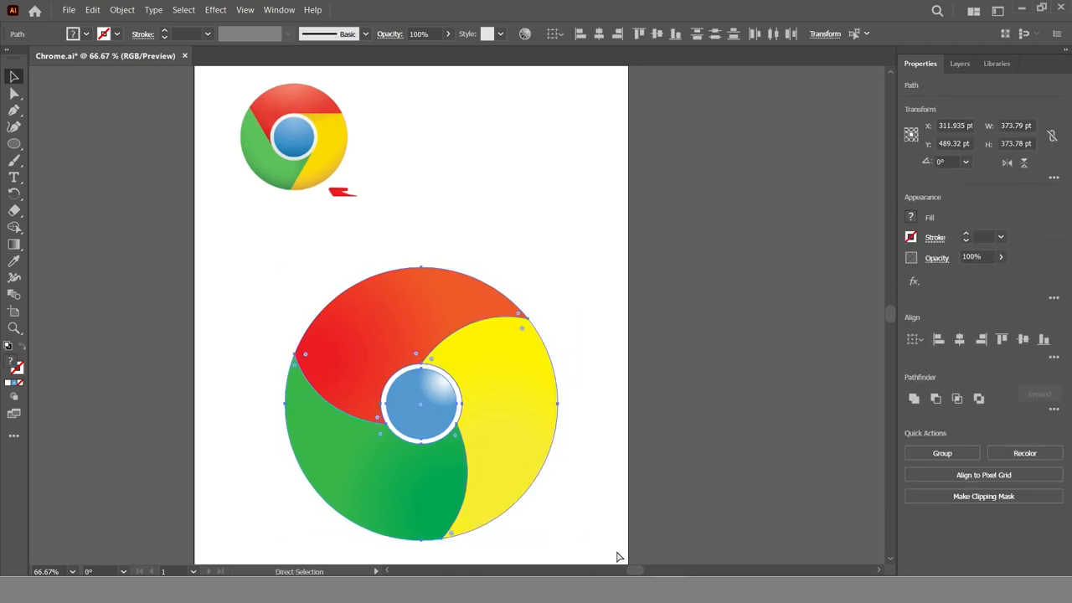
left_click_drag(559, 268, 514, 317)
left_click_drag(447, 410, 451, 384)
left_click(558, 483)
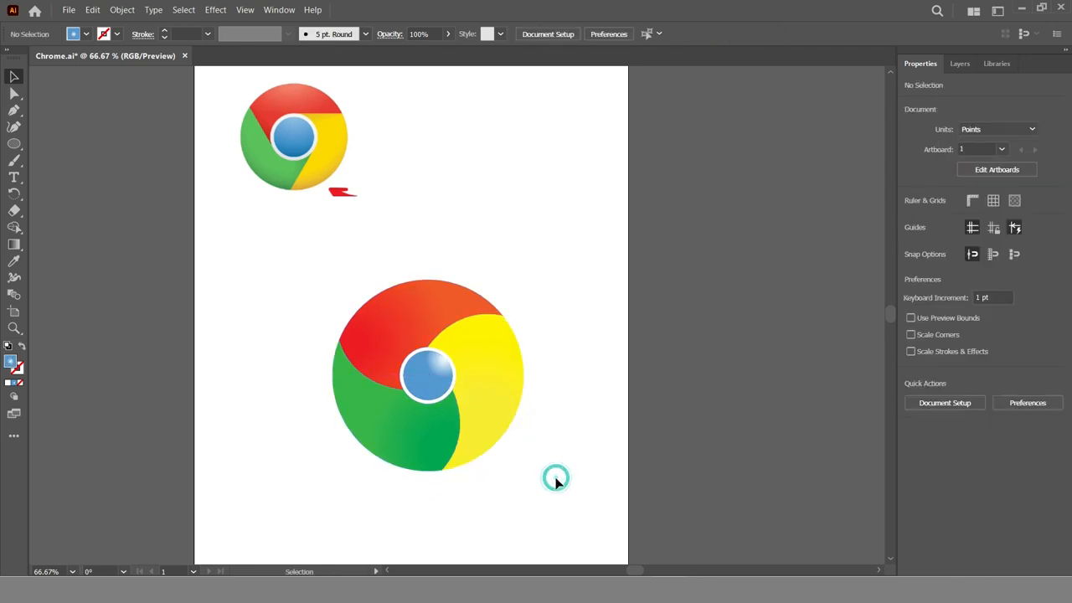
Step: Fill the unfilled circle forming the ring with white and bring the blue circle to the front
key("ctrl+minus")
left_click_drag(322, 183, 348, 192)
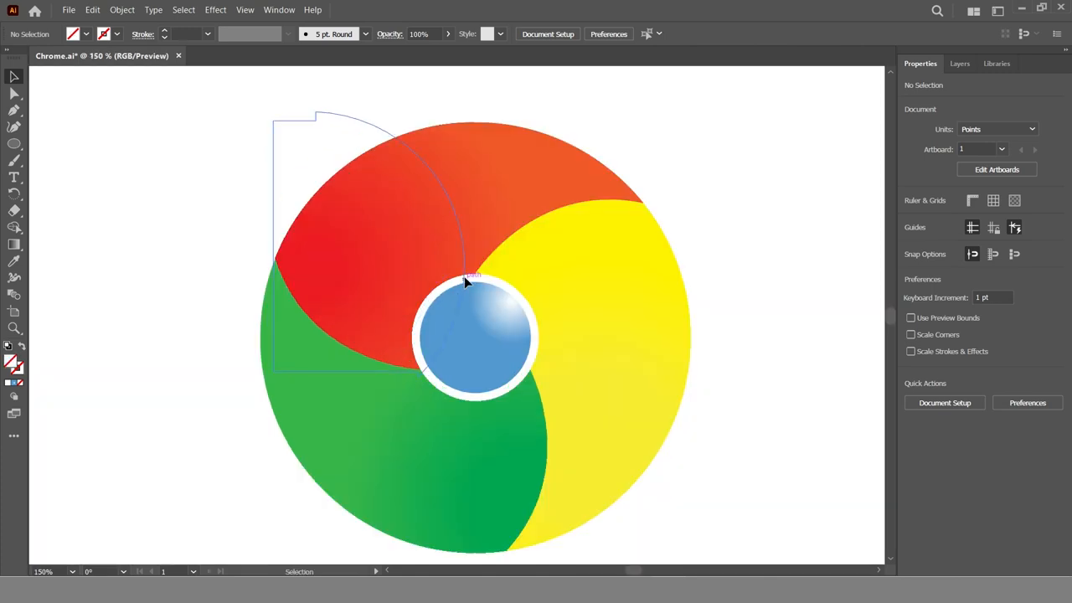
left_click(485, 280)
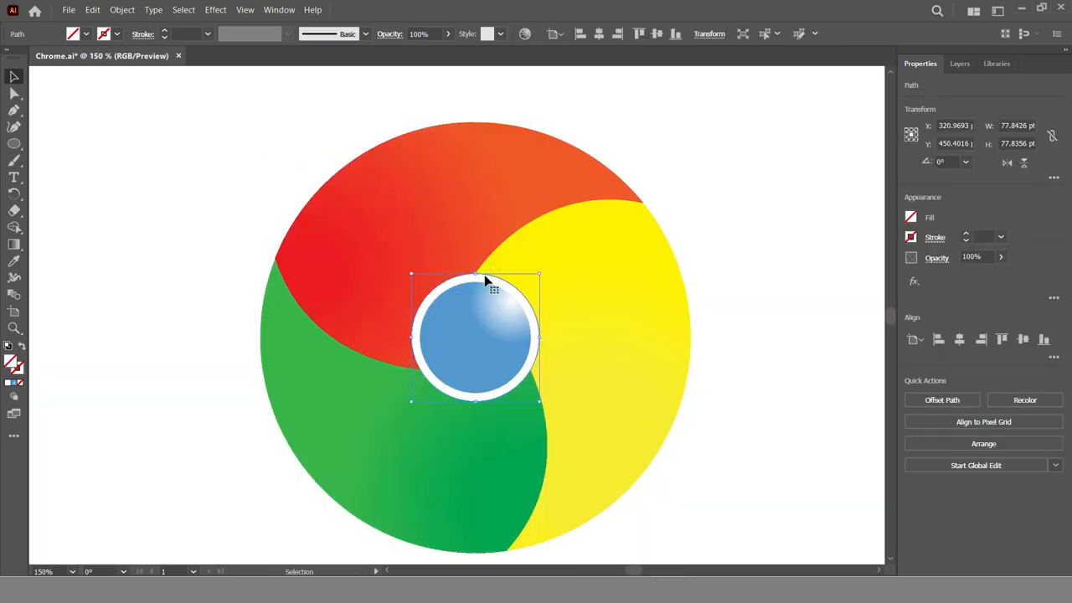
left_click(911, 218)
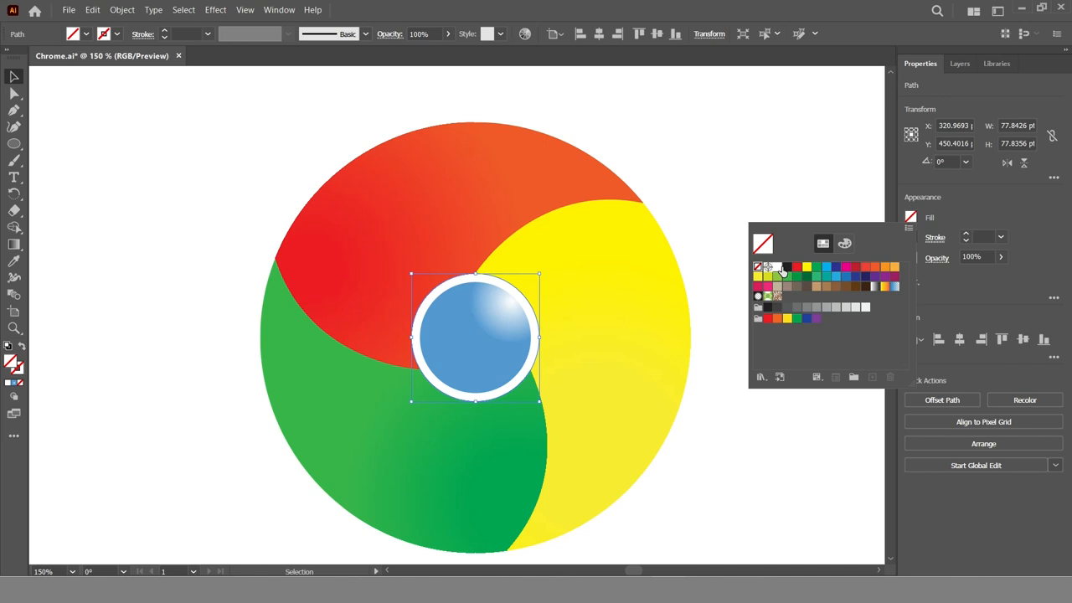
left_click(778, 268)
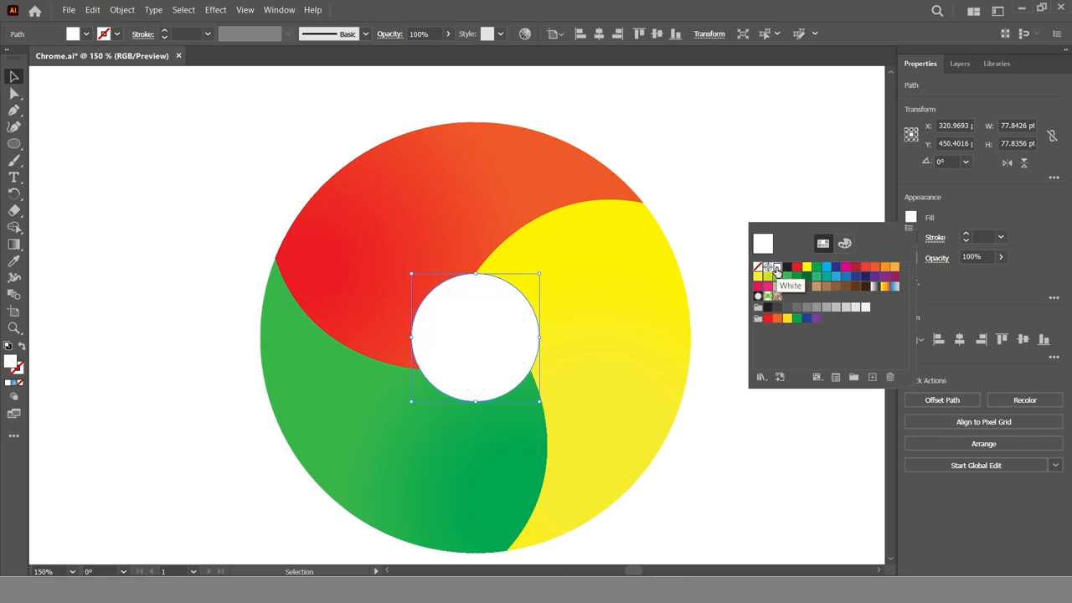
left_click(466, 284, "ctrl")
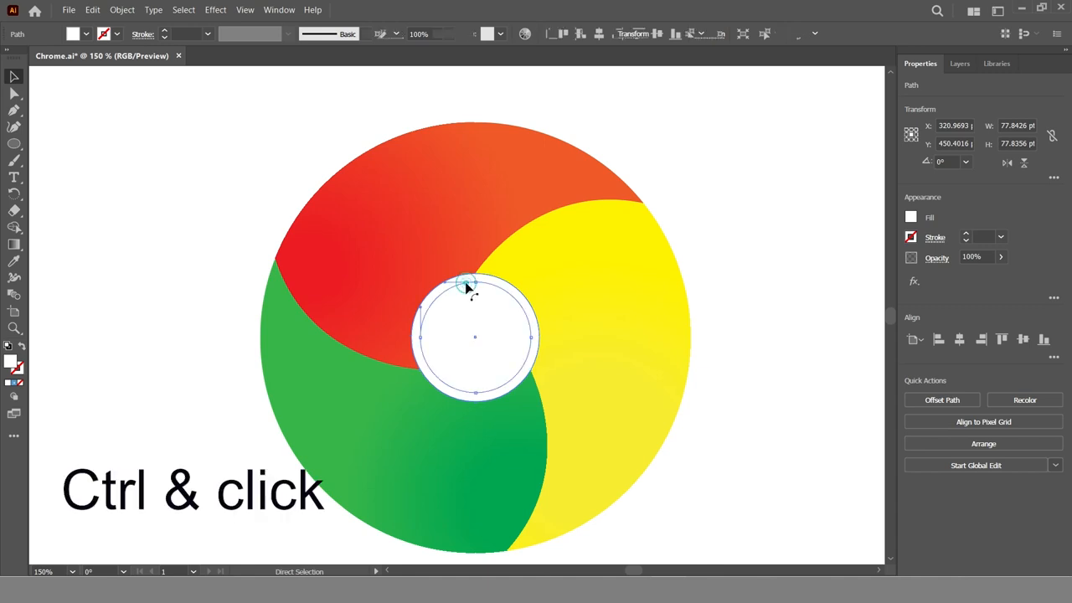
key("ctrl+shift+bracketright")
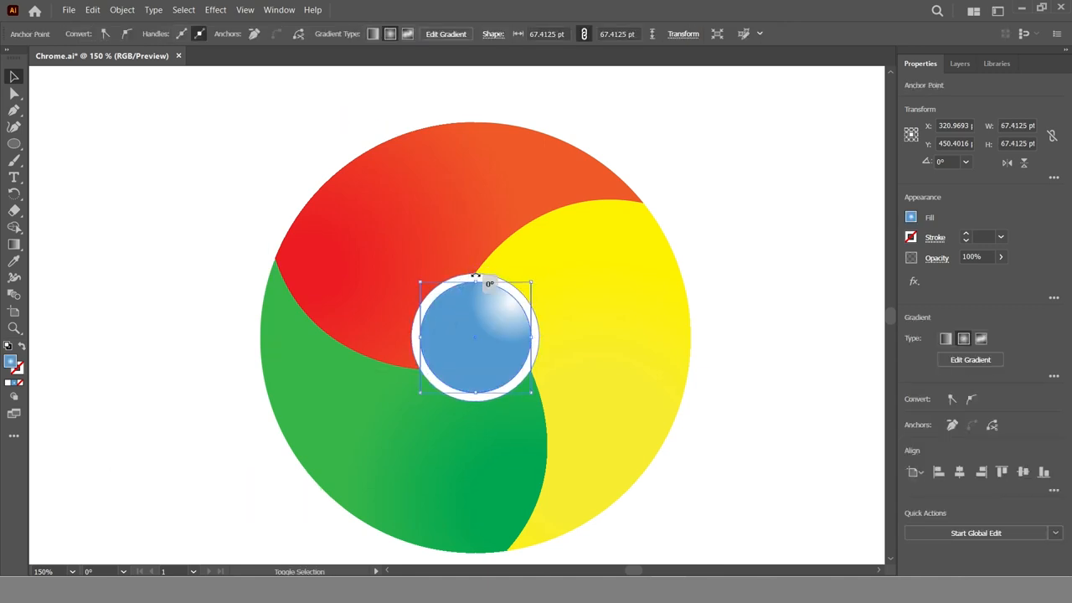
Step: Enlarge the blue circle and its white ring together about their shared centre and clear the selection
left_click(481, 273, "shift")
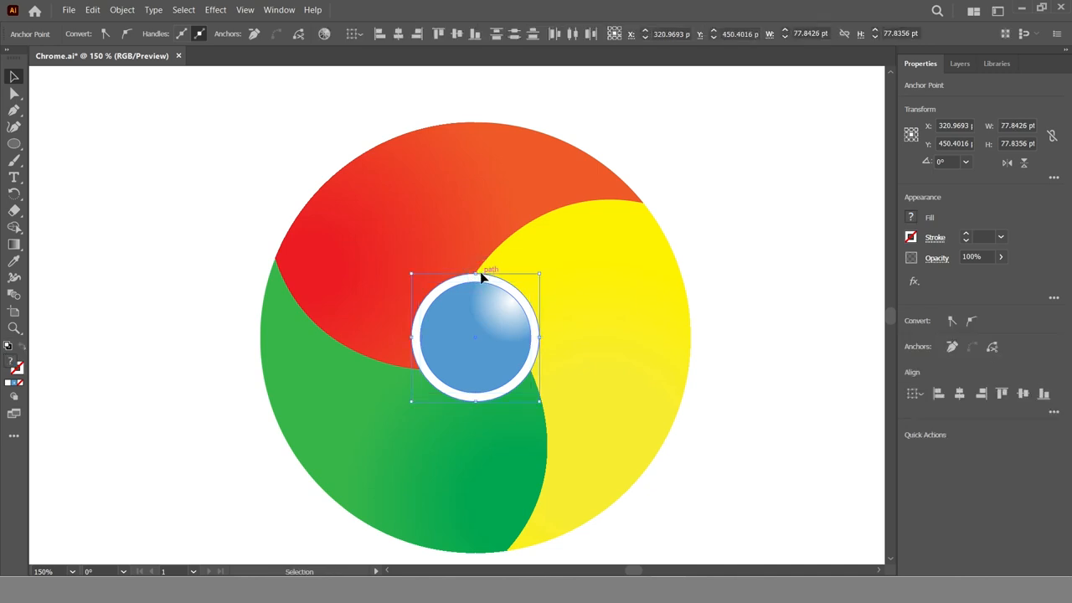
key("ctrl+minus")
key("ctrl+minus")
key("ctrl+minus")
mouse_move(485, 301)
left_mouse_down()
mouse_move(492, 288)
mouse_move(492, 298)
left_mouse_up()
left_click(615, 300)
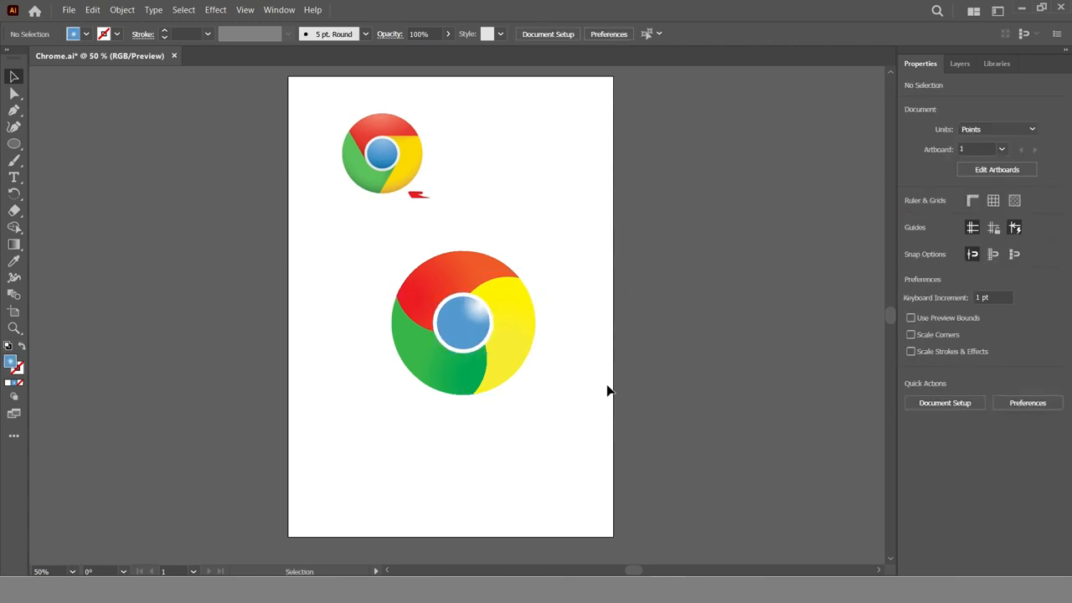